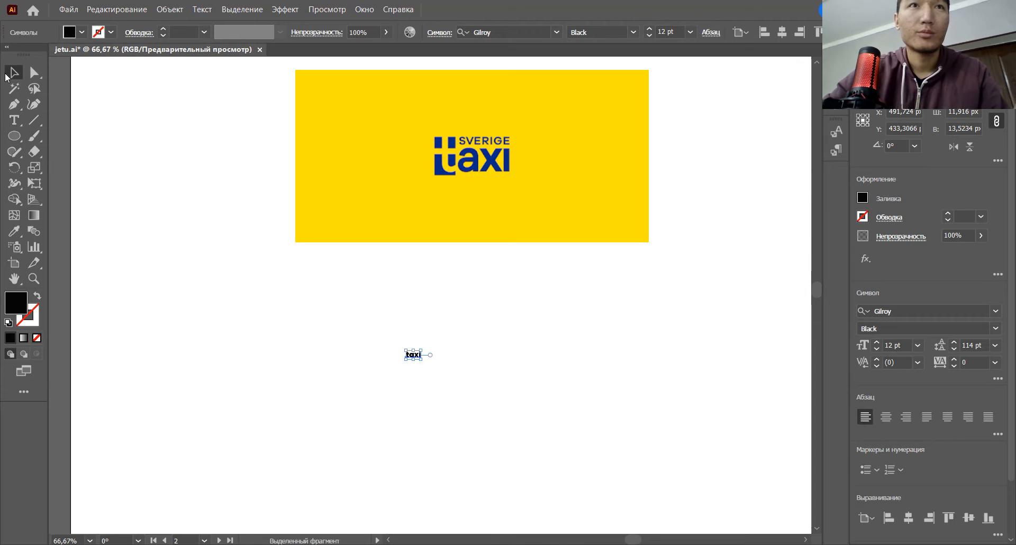
Enlarge the taxi text to about 212 pt below the yellow logo reference and set its Gilroy weight to Bold
drag(423, 359, 677, 510)
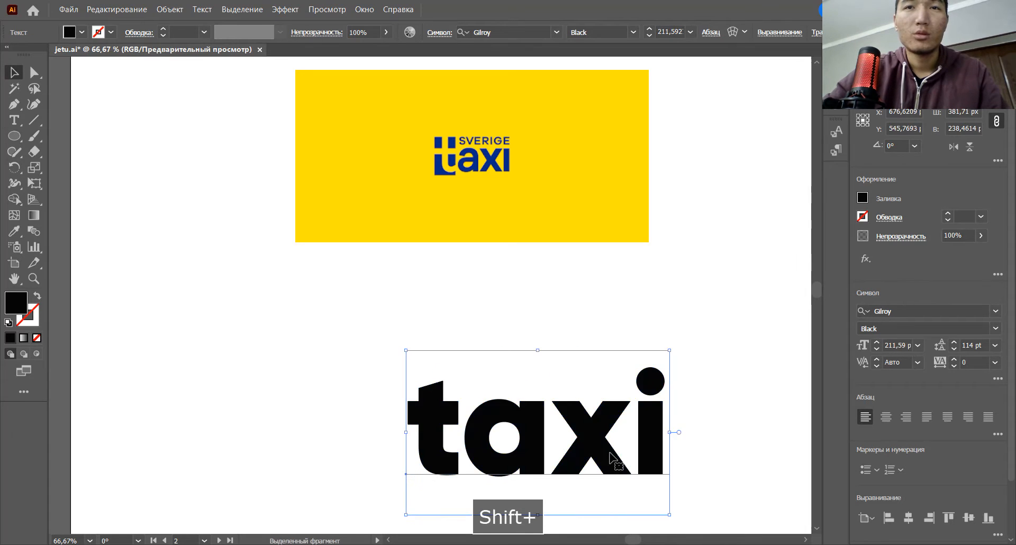
drag(616, 456, 563, 433)
click(995, 329)
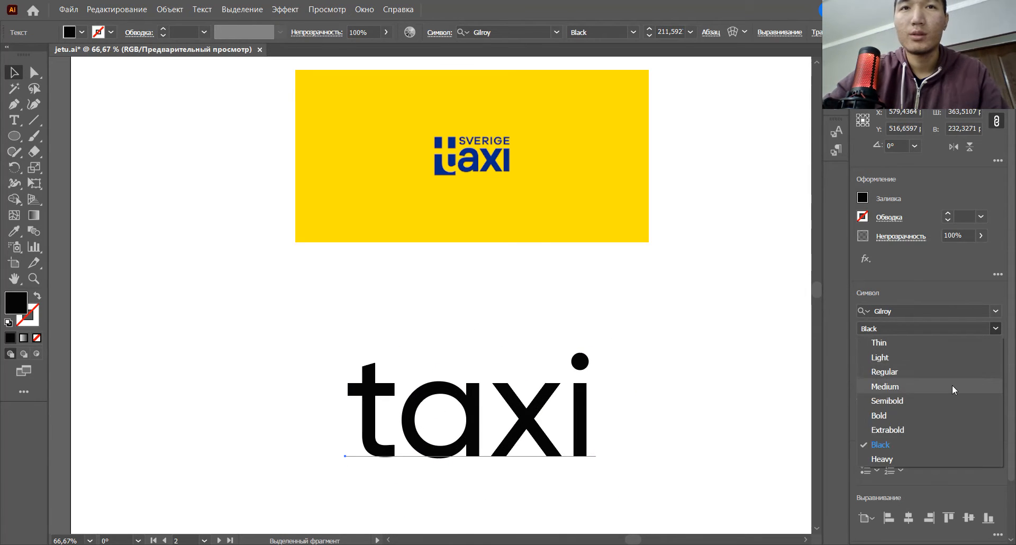
click(956, 418)
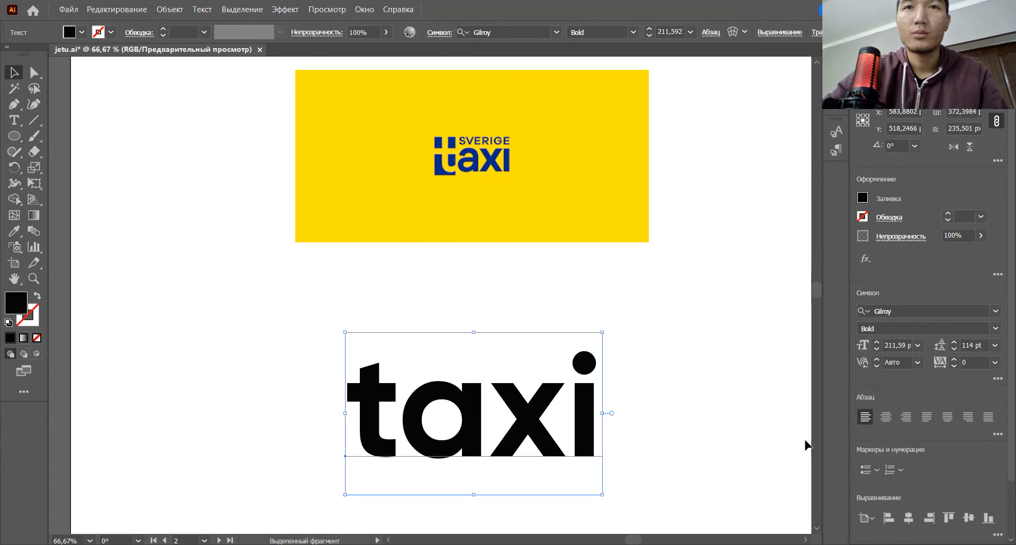
Change the taxi text's font to Montserrat SemiBold and tighten its tracking to -23
drag(804, 442, 439, 388)
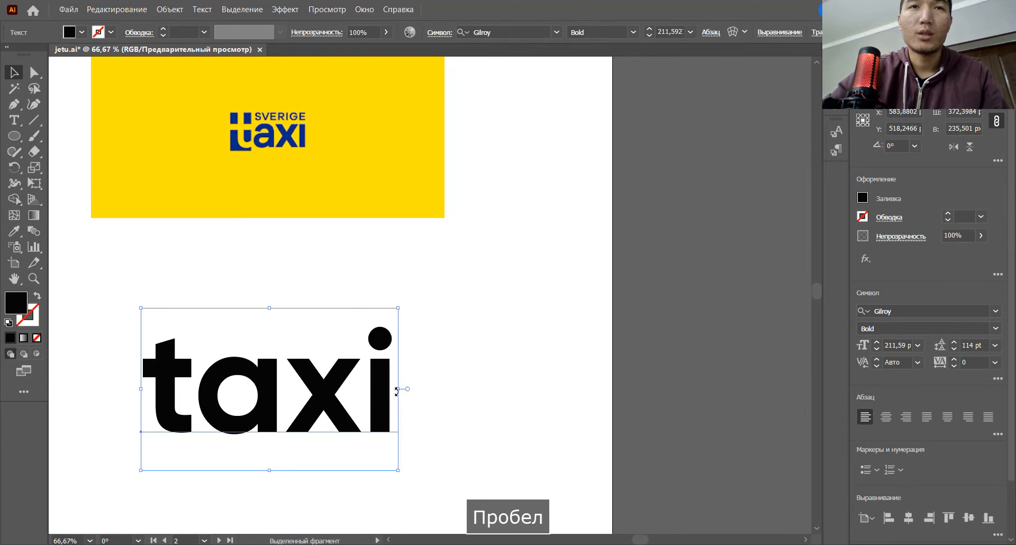
key(F9)
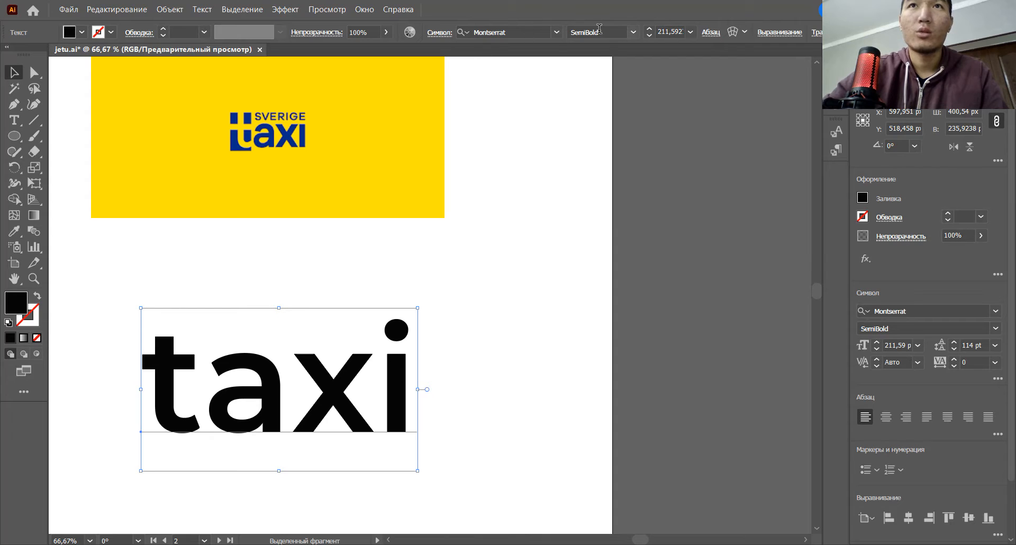
drag(465, 349, 569, 327)
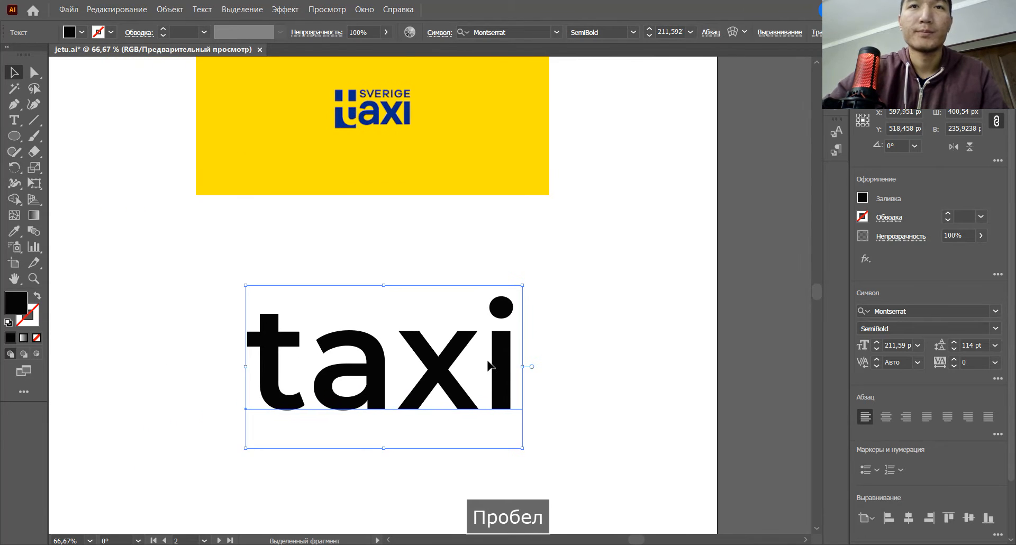
click(954, 366)
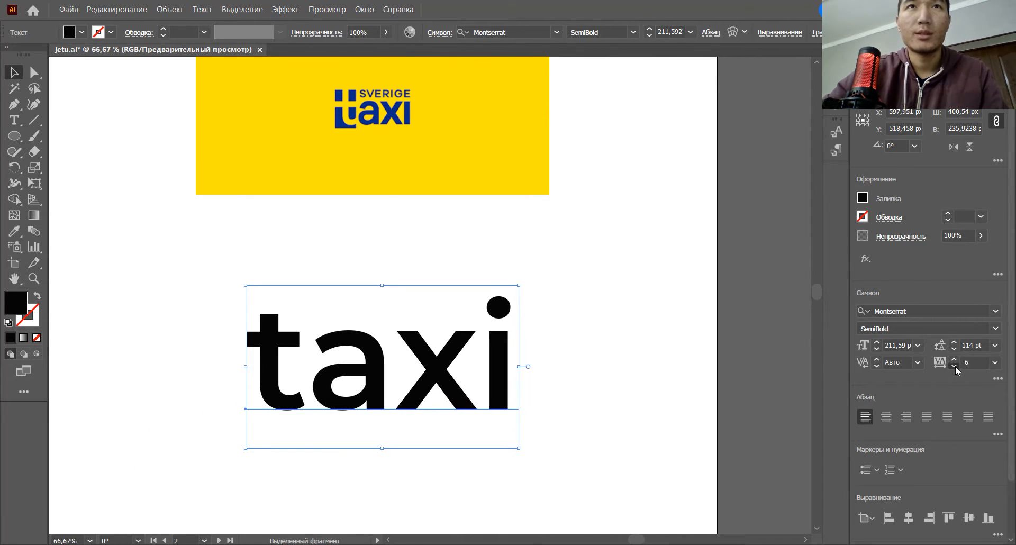
click(955, 366)
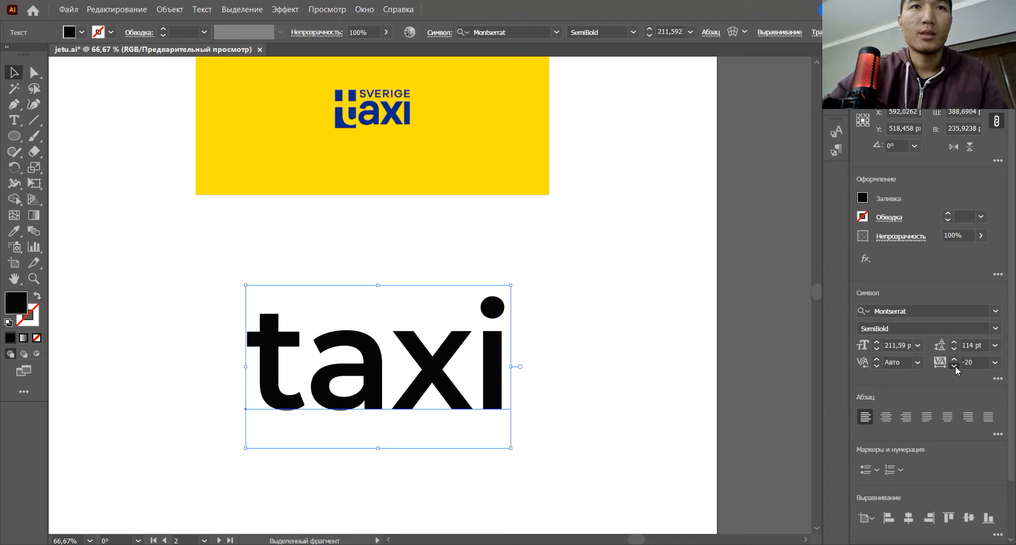
click(955, 366)
click(954, 366)
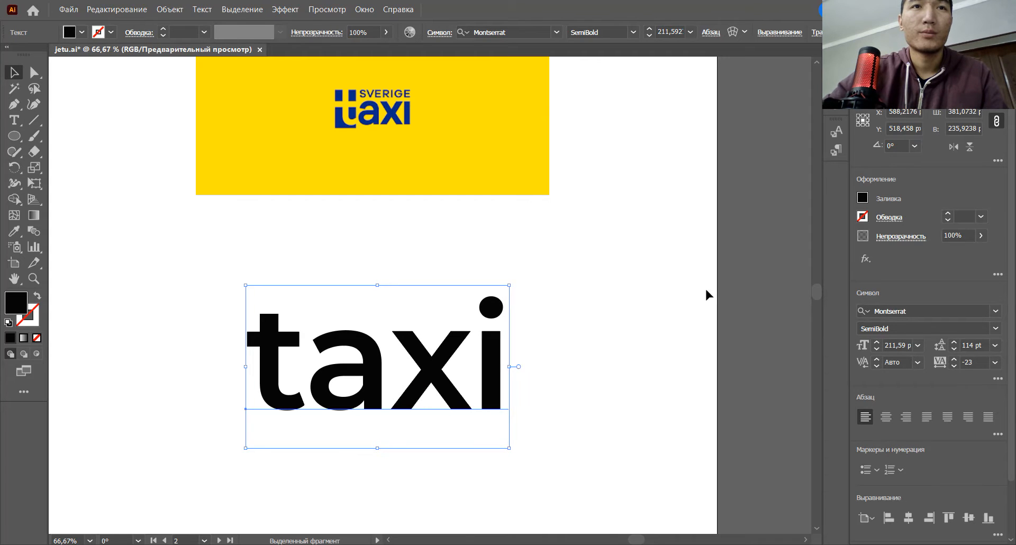
Convert the taxi text to outlines
click(587, 288)
key(space)
drag(579, 288, 657, 273)
click(460, 340)
right_click(456, 337)
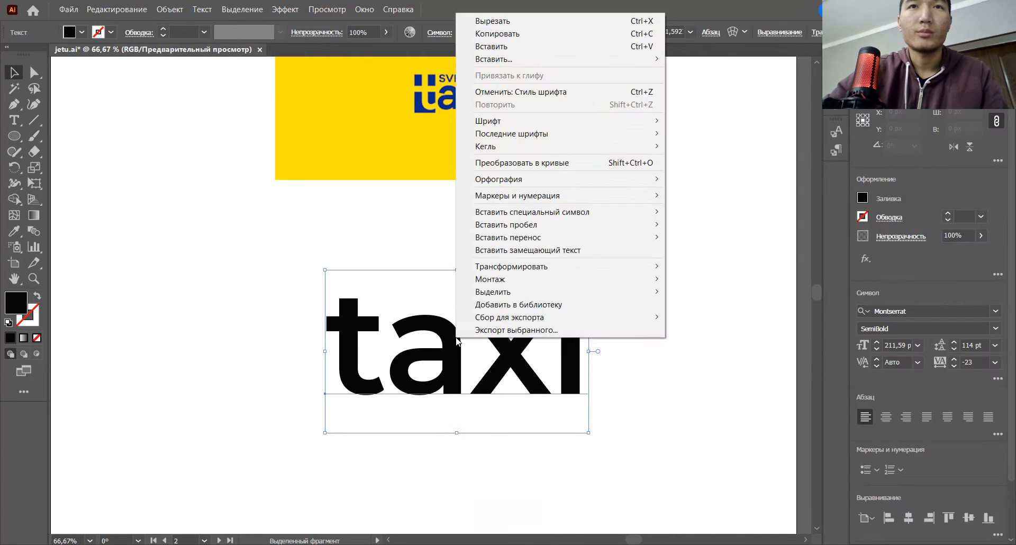
click(532, 165)
click(718, 262)
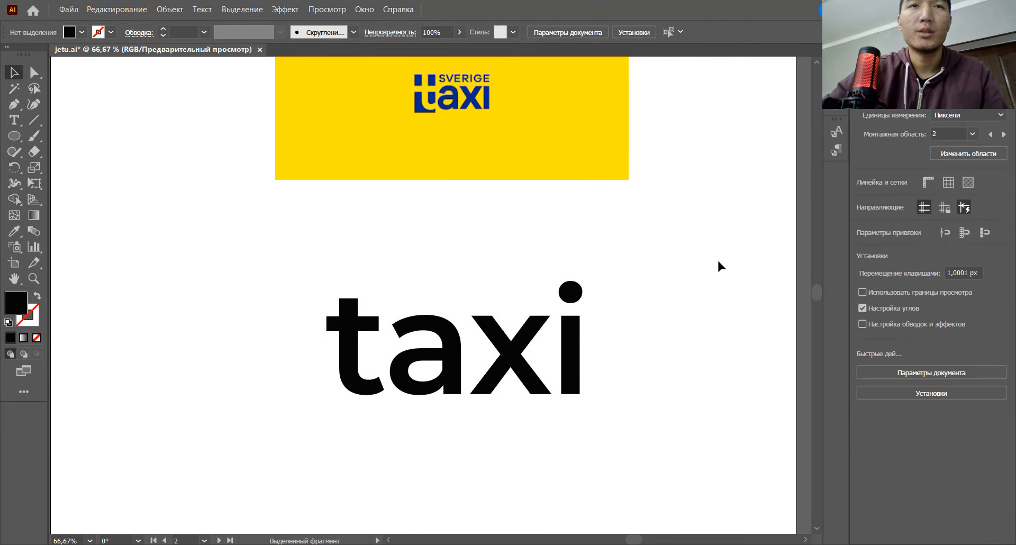
Cover the top of the letter t's stem and its crossbar with two black, straight-edged rectangles
key(space)
drag(638, 291, 650, 292)
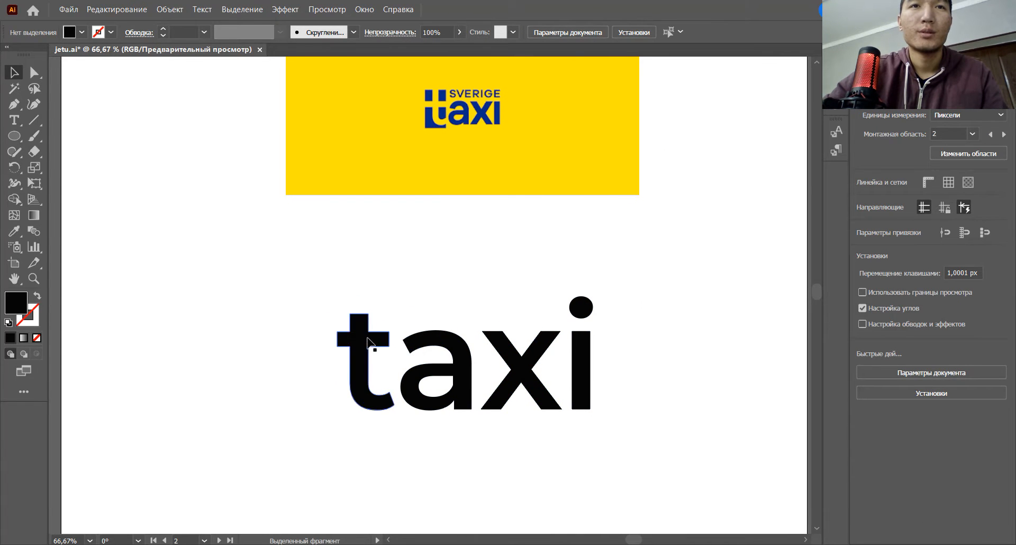
click(367, 343)
click(310, 287)
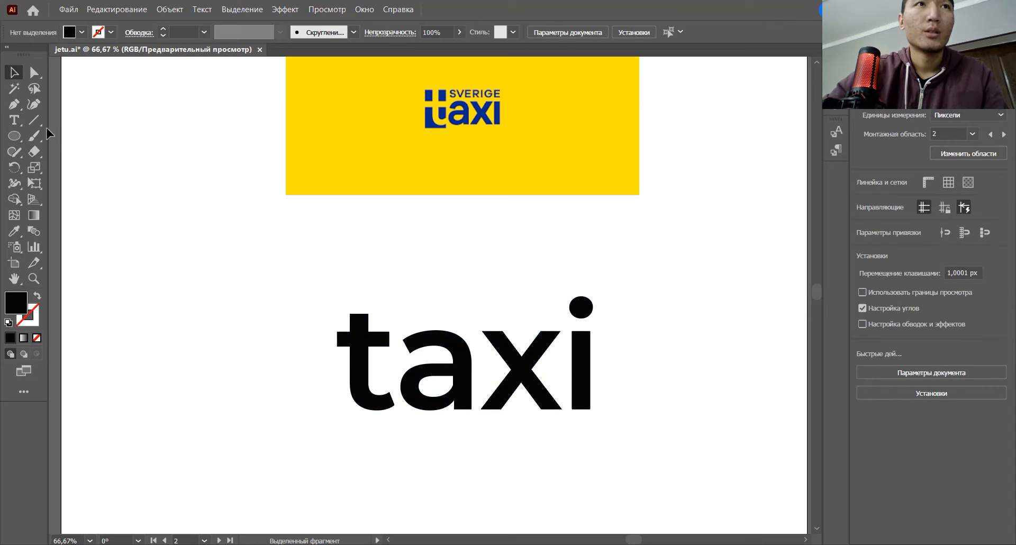
drag(13, 139, 43, 137)
mouse_move(347, 315)
mouse_down()
mouse_move(370, 334)
mouse_move(369, 360)
mouse_move(360, 330)
mouse_move(404, 357)
mouse_up()
click(14, 72)
click(376, 320)
key(ctrl+c)
mouse_move(361, 332)
mouse_down()
mouse_move(373, 338)
mouse_move(350, 338)
mouse_up()
scroll(365, 338, up, 3)
drag(281, 338, 261, 339)
click(443, 282)
scroll(449, 280, down, 2)
drag(477, 277, 427, 328)
scroll(487, 288, down, 2)
scroll(461, 320, up, 1)
double_click(592, 344)
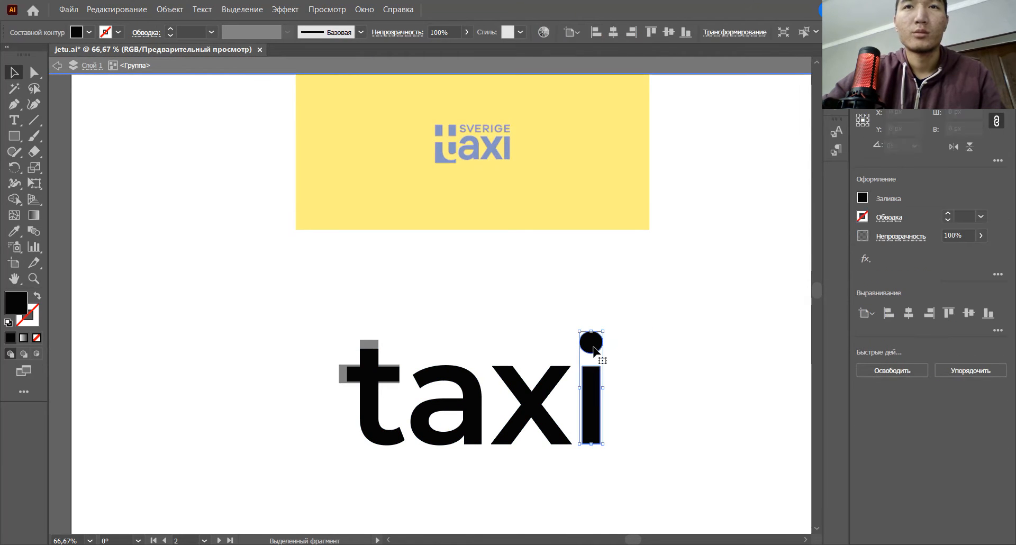
click(649, 343)
double_click(645, 360)
right_click(555, 383)
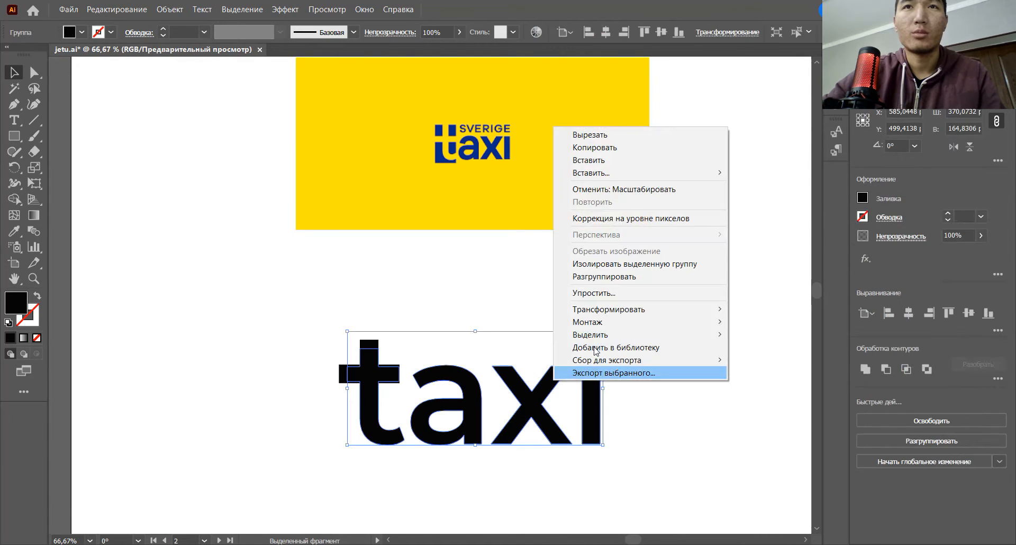
click(739, 222)
drag(542, 342, 565, 253)
double_click(628, 274)
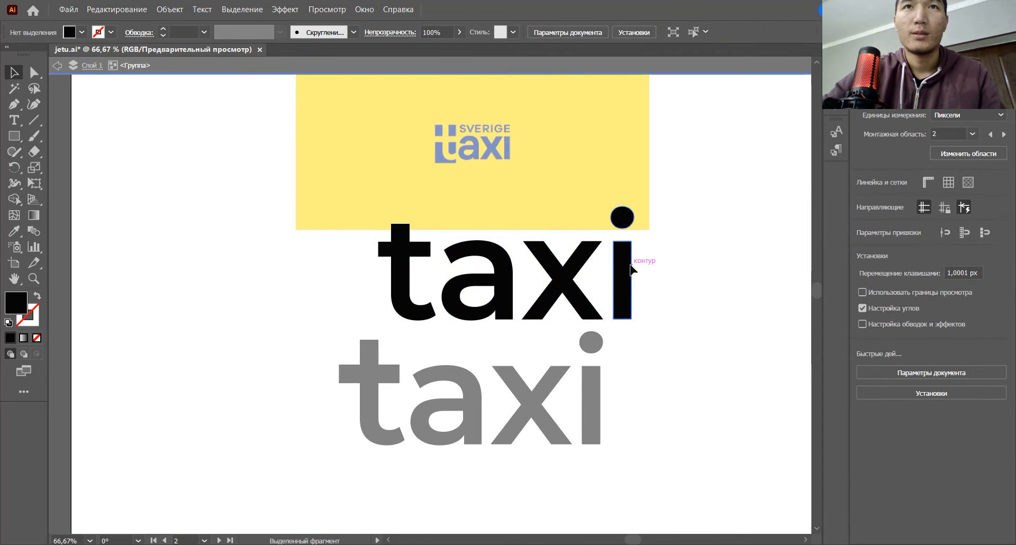
click(630, 270)
double_click(661, 265)
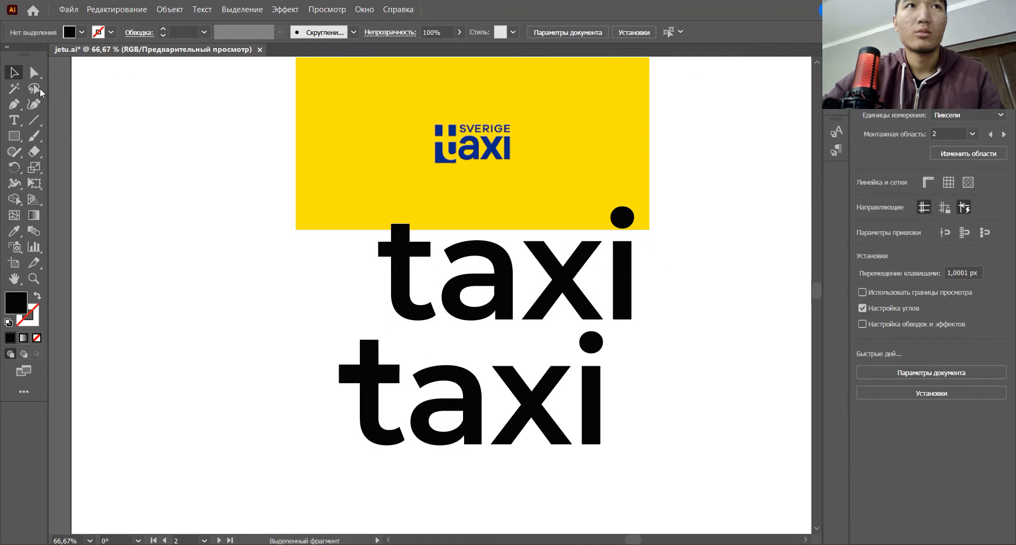
click(570, 292)
double_click(569, 291)
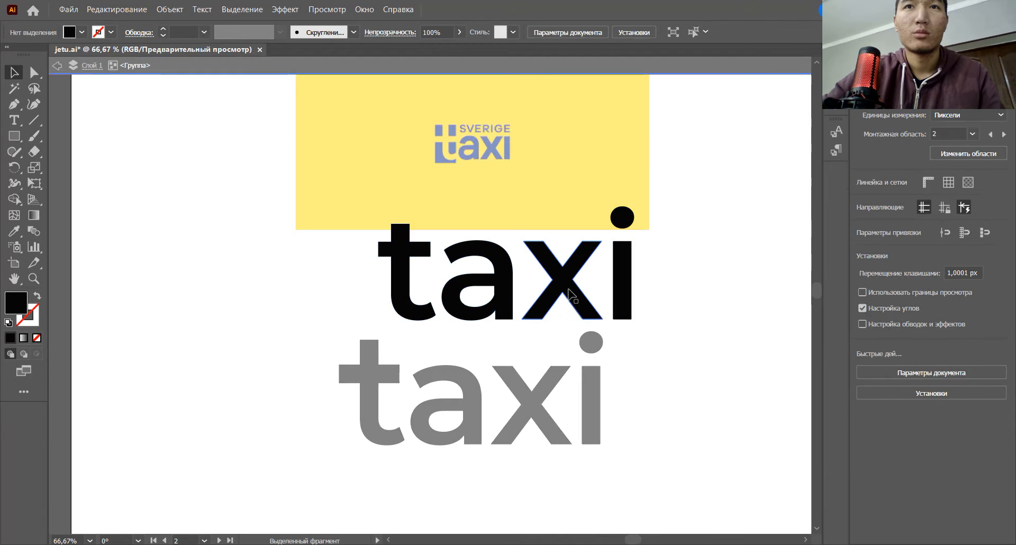
click(570, 293)
double_click(677, 285)
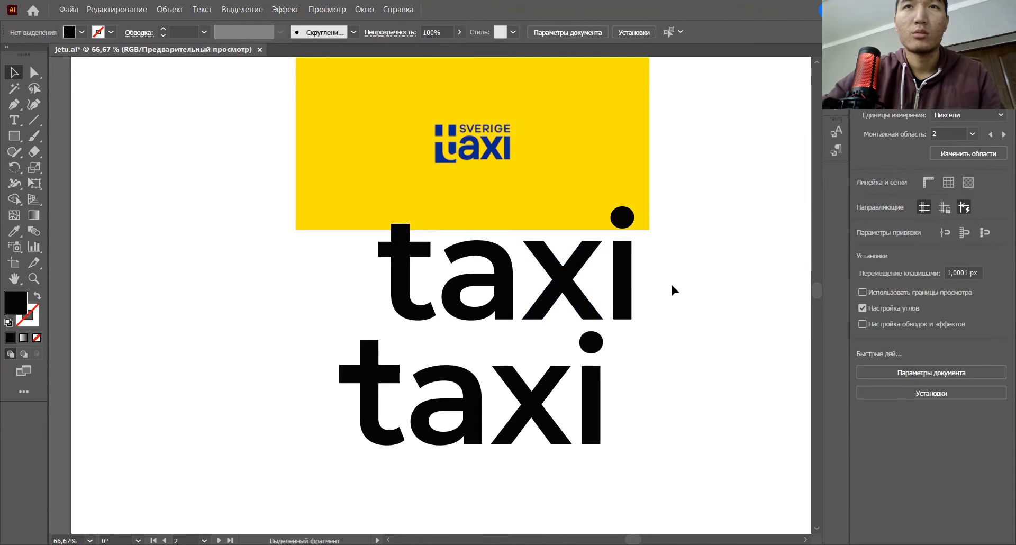
click(617, 276)
key(BackSpace)
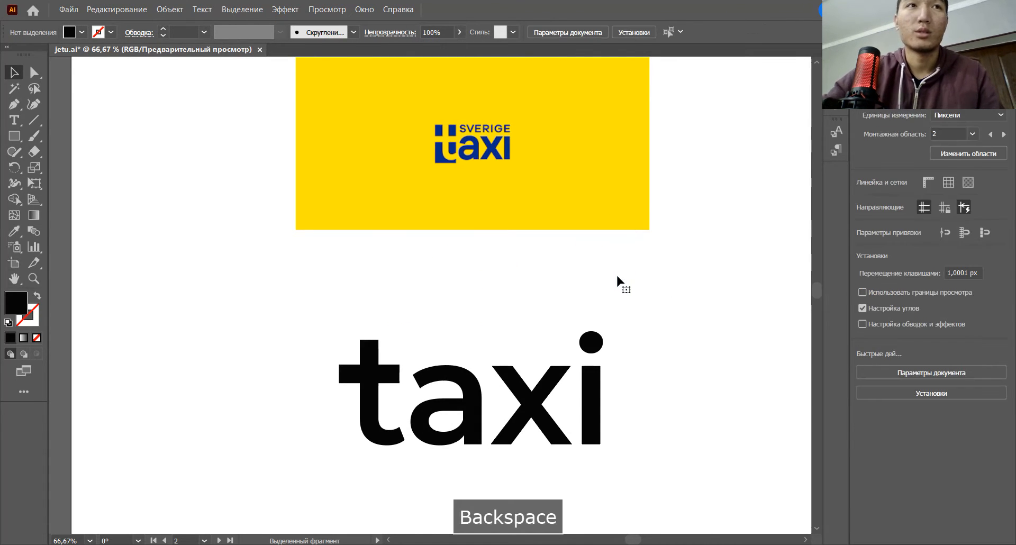
Add the uppercase text SVERIGE in Montserrat SemiBold above taxi and enlarge it to about 61 pt
click(14, 120)
click(441, 289)
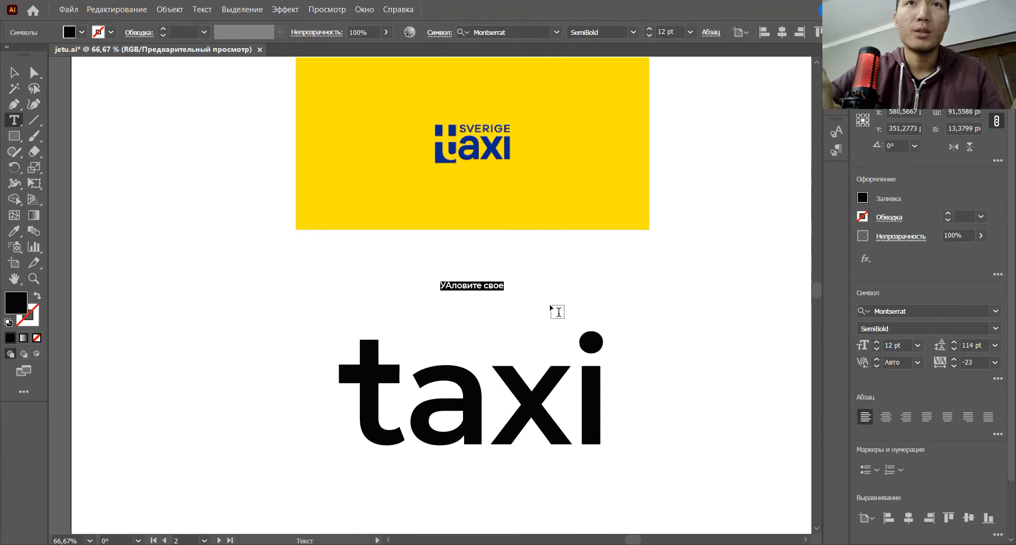
text(s)
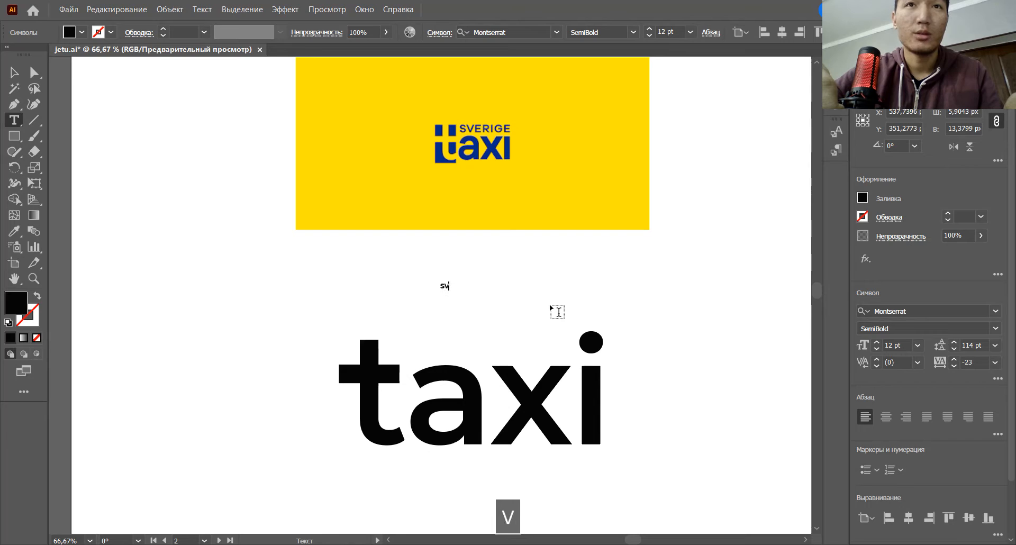
text(ve)
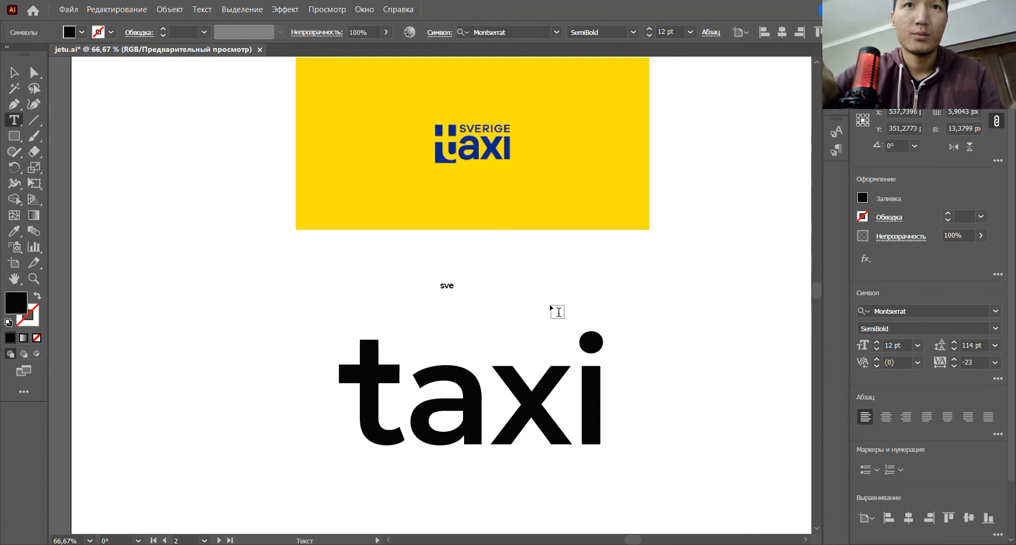
text(r)
key(BackSpace)
key(BackSpace)
key(BackSpace)
key(BackSpace)
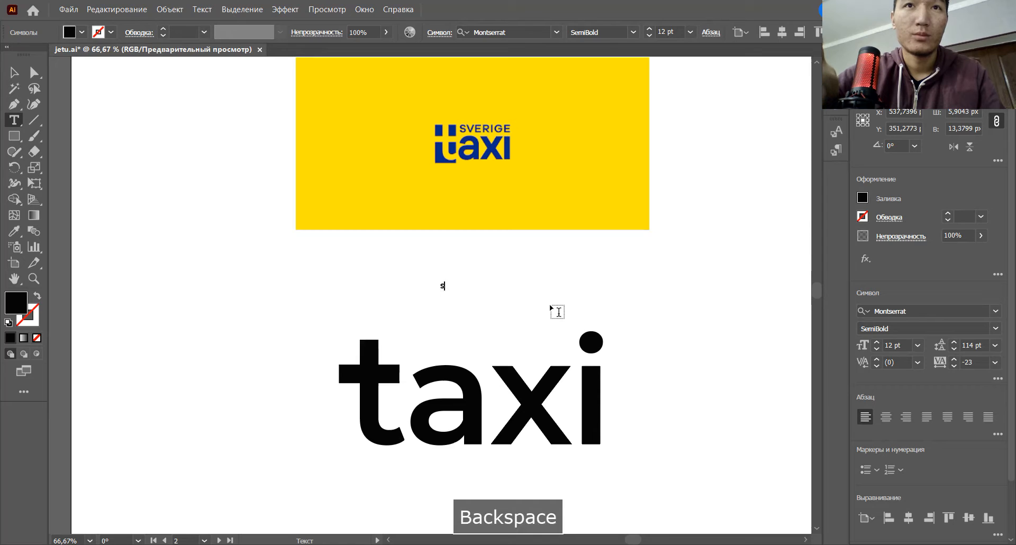
key(Caps_Lock)
text(S)
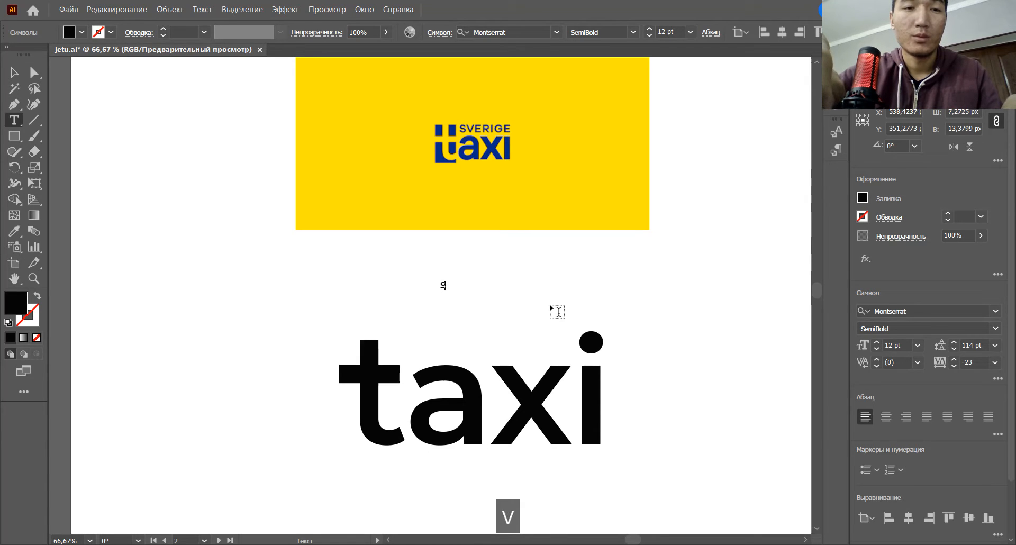
text(VERIGE)
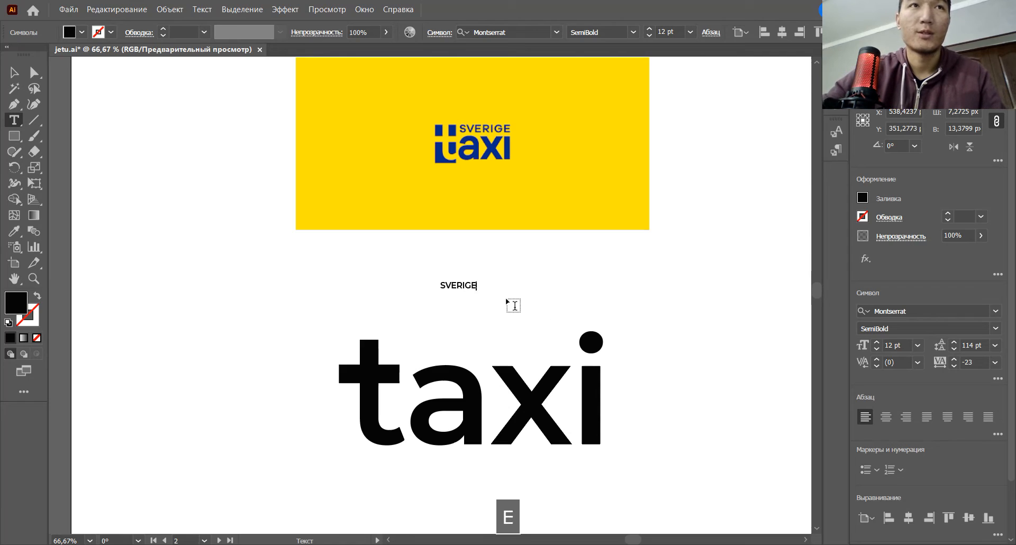
key(Escape)
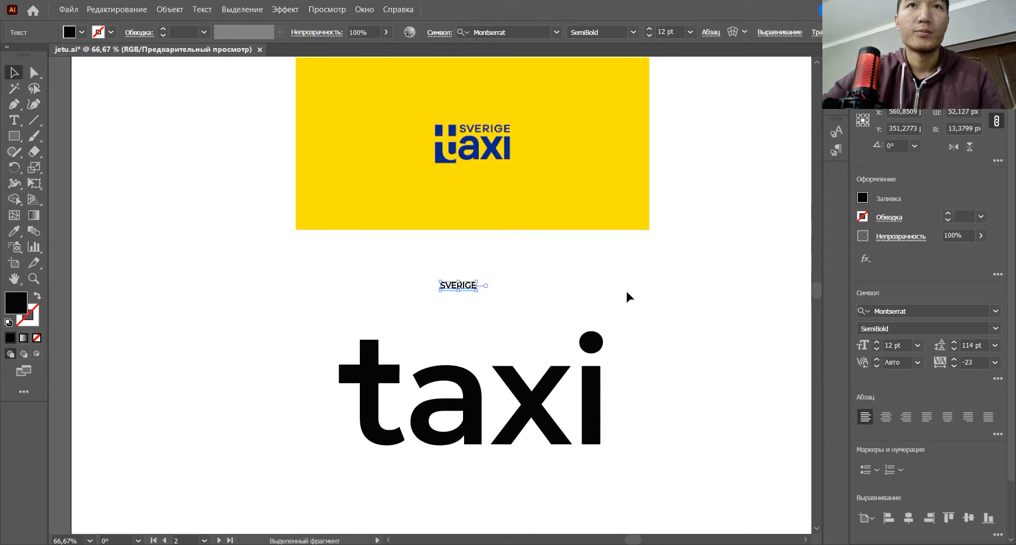
drag(476, 286, 601, 336)
Delete the dot of the letter i from the outlined taxi word
click(610, 378)
click(599, 368)
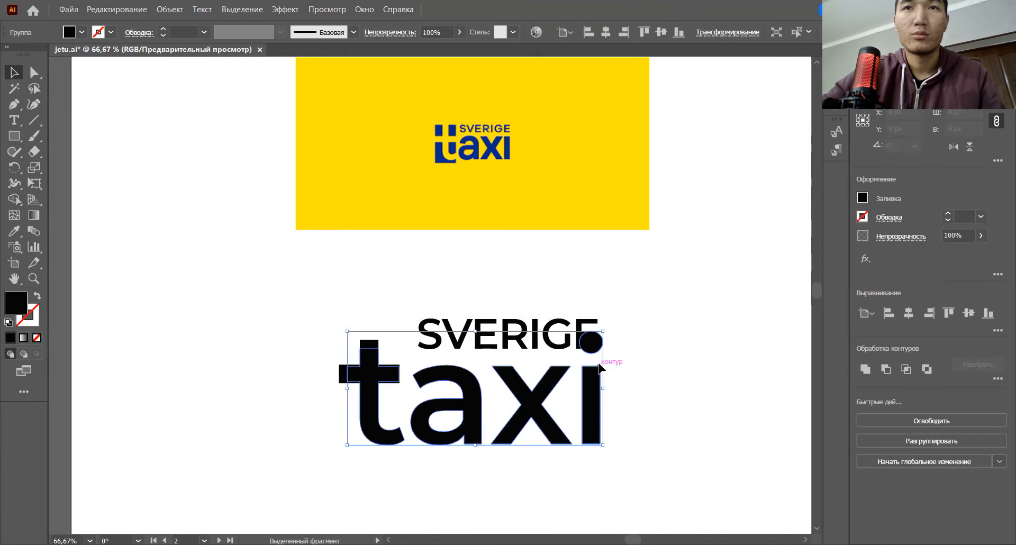
click(594, 344)
click(627, 354)
click(592, 354)
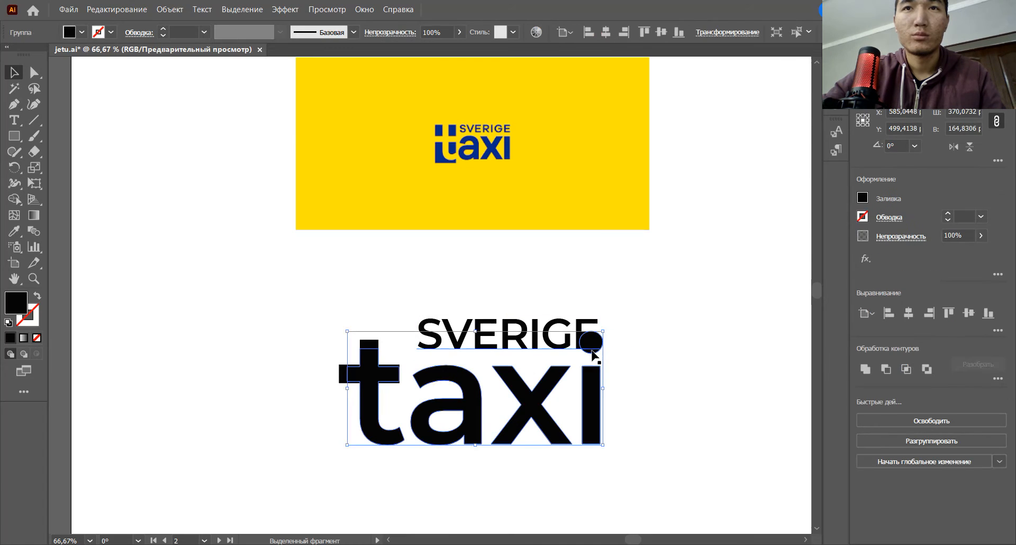
double_click(592, 378)
double_click(594, 345)
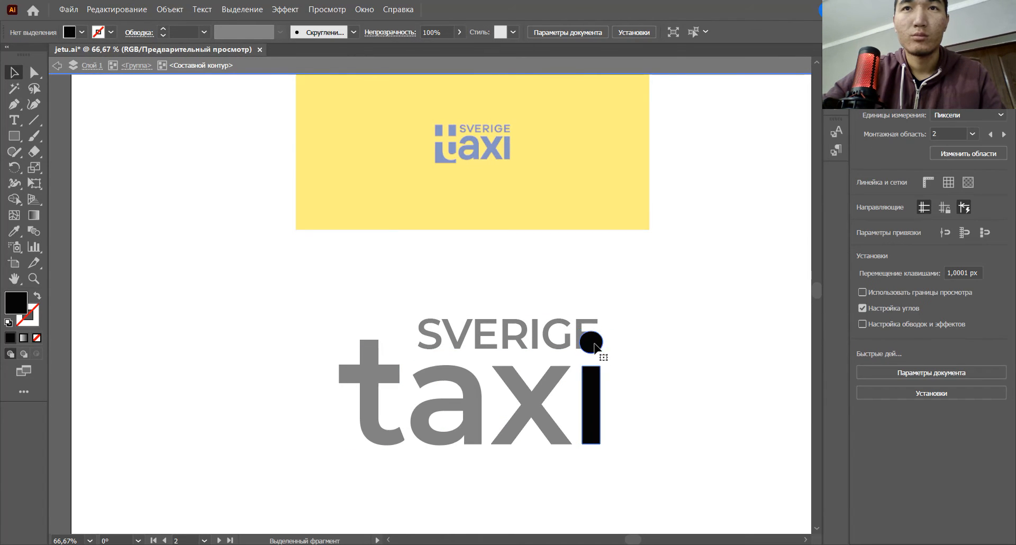
key(BackSpace)
double_click(642, 335)
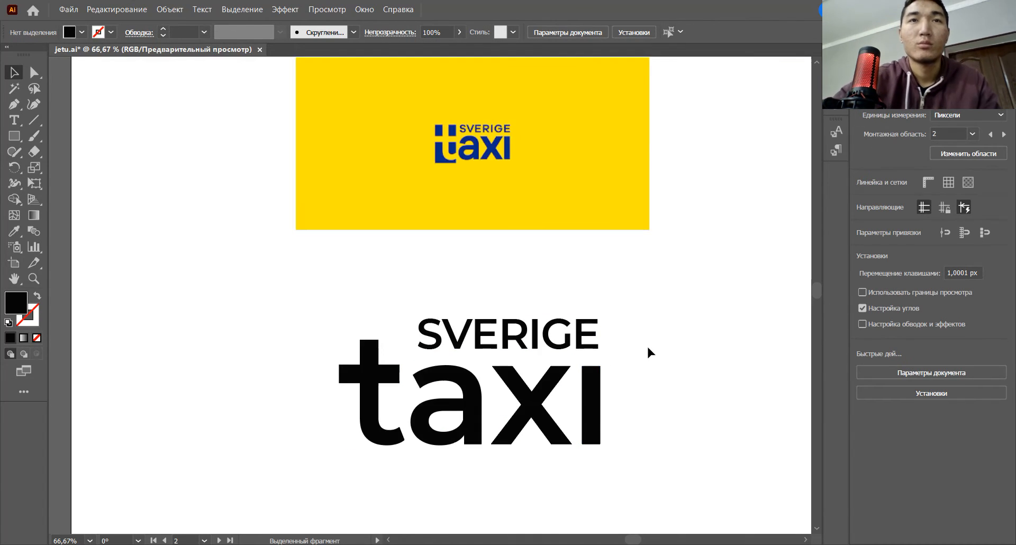
Move the SVERIGE text slightly down, closer to the word taxi
key(space)
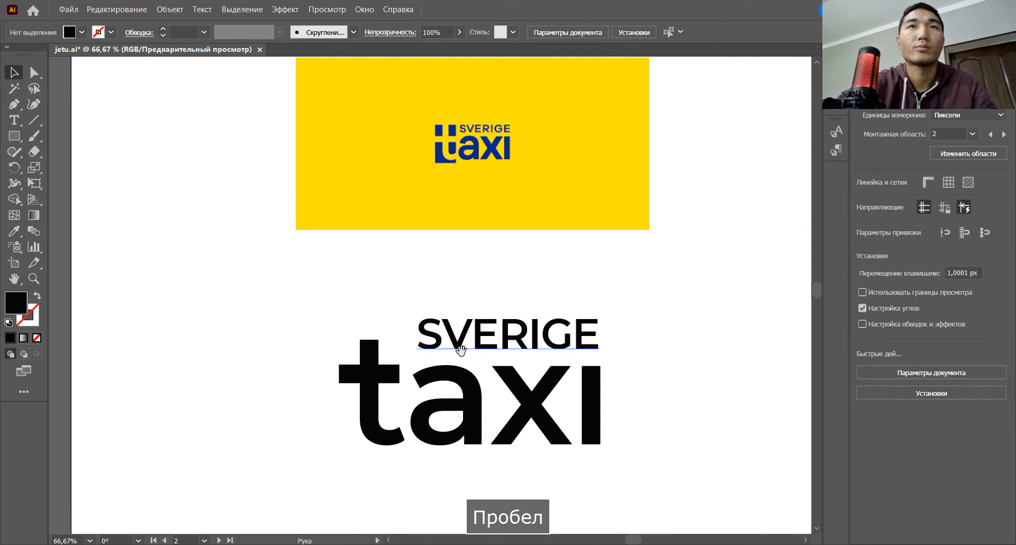
drag(453, 341, 475, 352)
scroll(402, 362, up, 1)
key(space)
drag(408, 361, 420, 337)
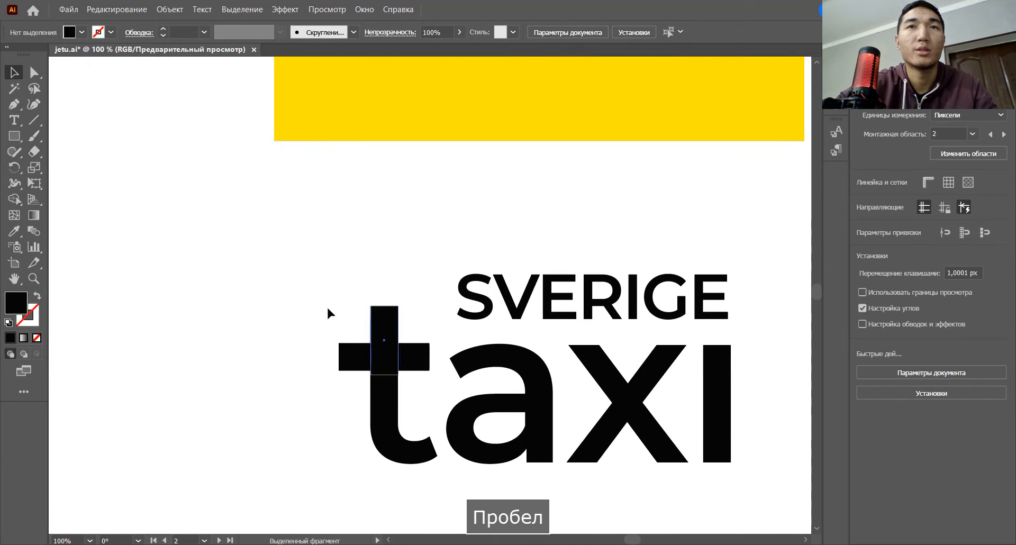
drag(468, 293, 470, 301)
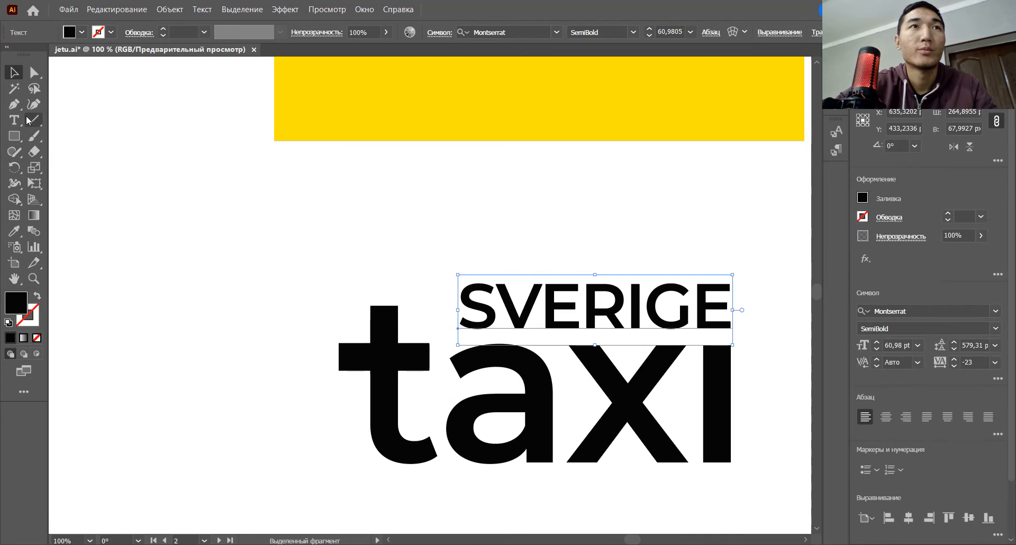
Draw a black rectangle about 95 by 155 px that covers the whole letter t
click(15, 136)
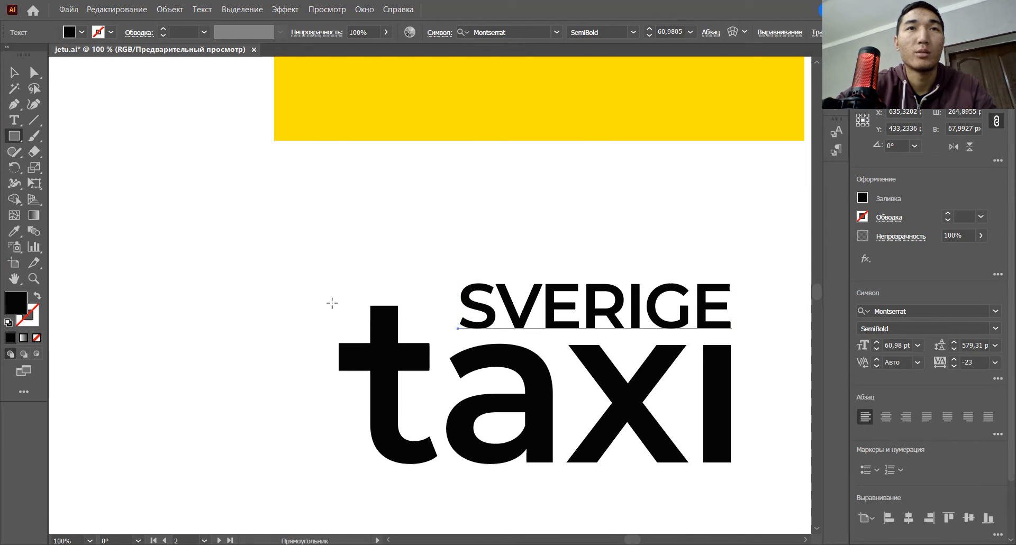
mouse_move(339, 304)
mouse_down()
mouse_move(398, 373)
mouse_move(436, 465)
mouse_up()
click(11, 73)
click(388, 263)
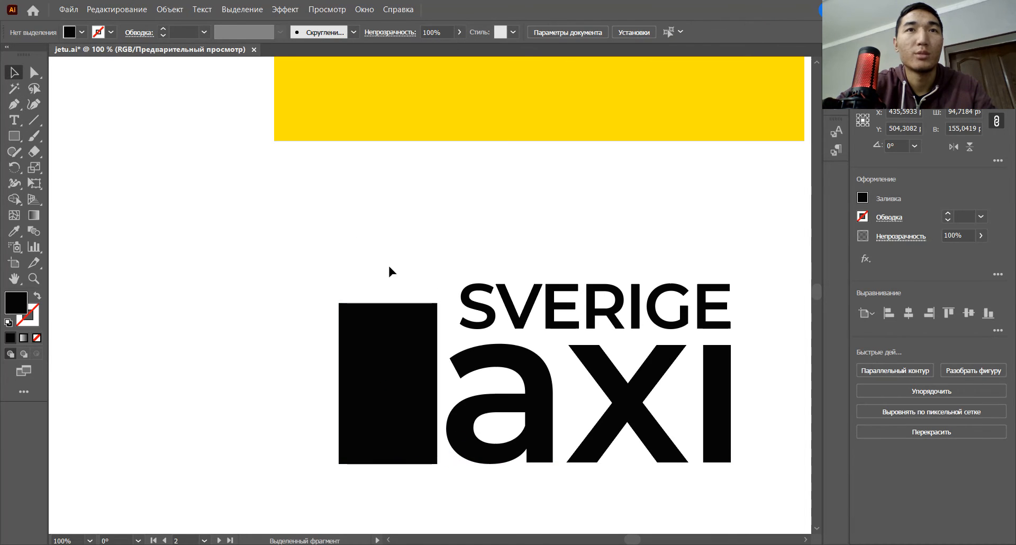
Narrow the black rectangle over the letter t to about 87 px wide, matching the crossbar's end
drag(318, 252, 416, 418)
drag(417, 474, 417, 474)
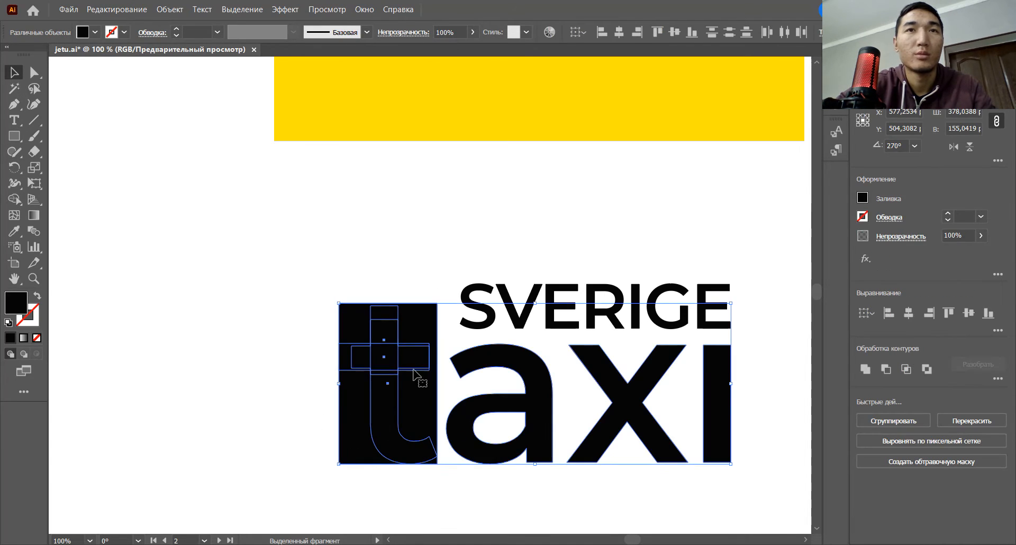
click(437, 260)
click(432, 390)
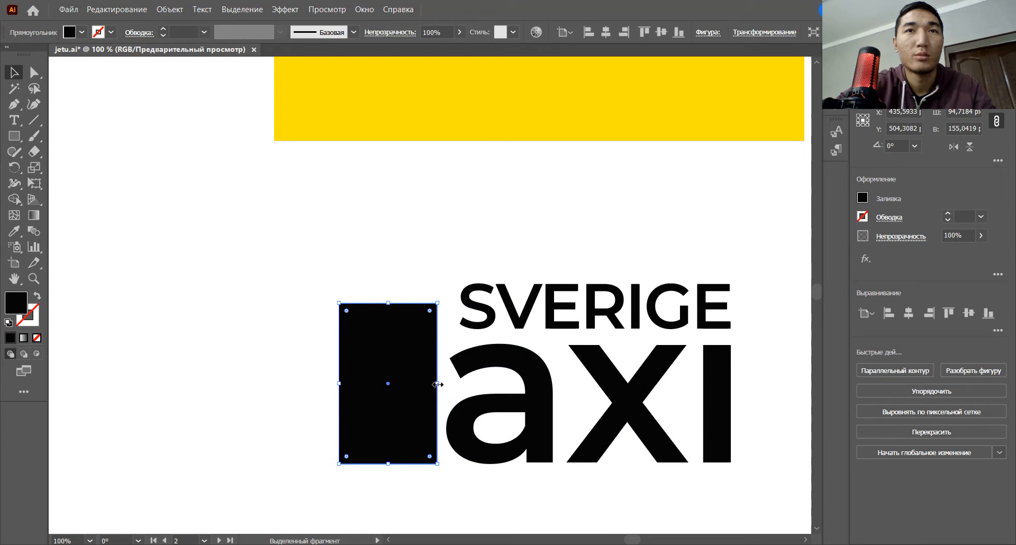
drag(437, 384, 429, 384)
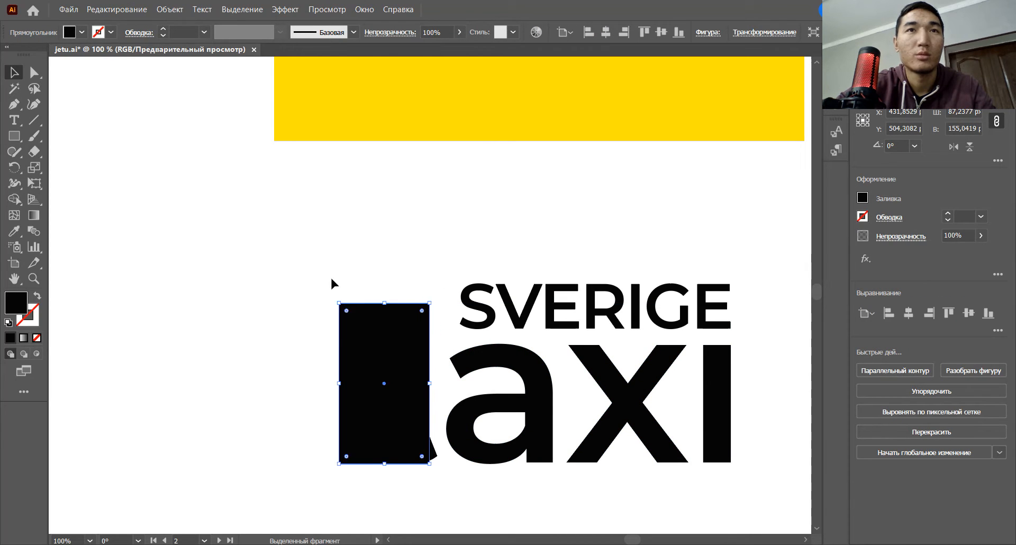
Try to subtract the letter t's crossbar from the rectangle with Shape Builder, and undo back to the full-width rectangle
drag(321, 276, 380, 381)
drag(414, 419, 432, 416)
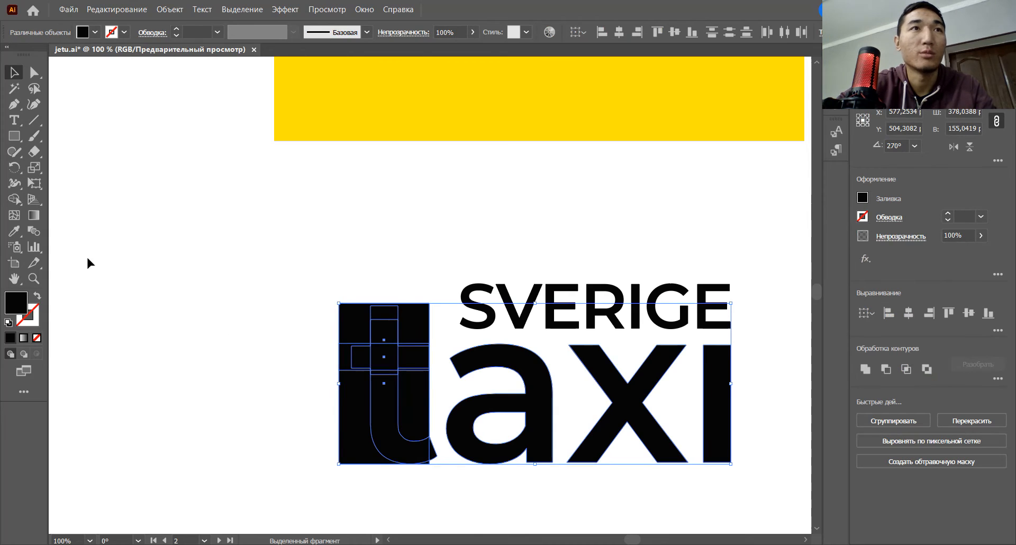
click(19, 201)
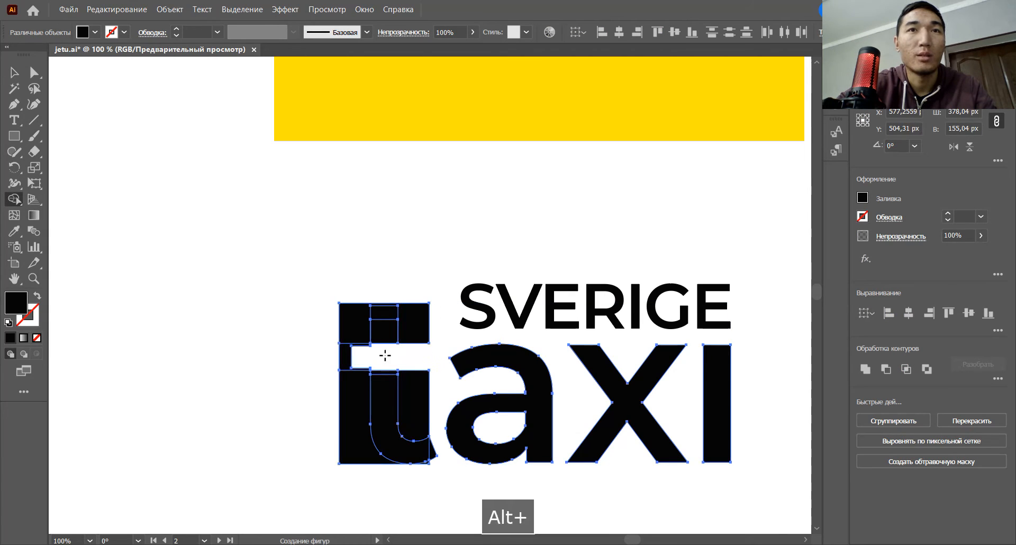
alt+click(383, 310)
key(ctrl+z)
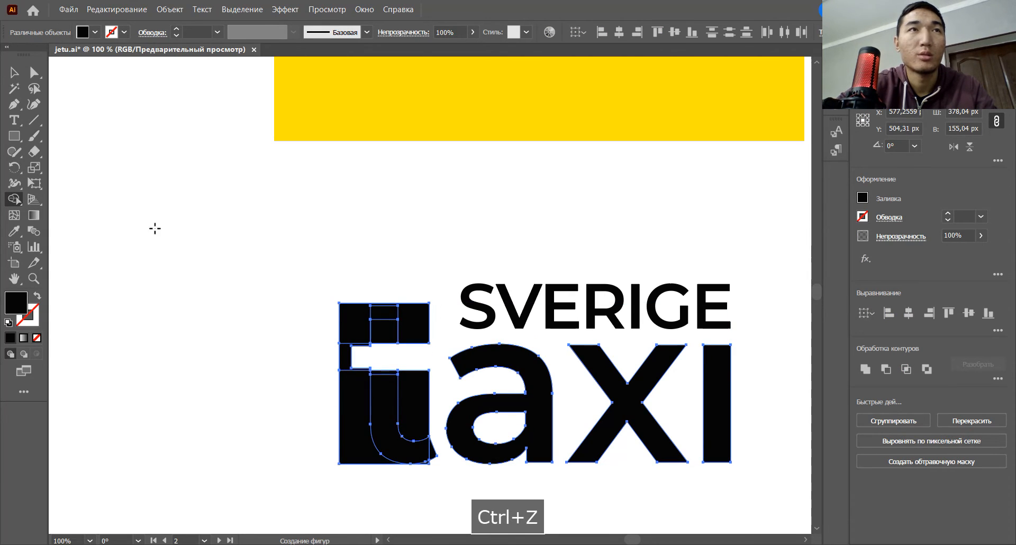
key(ctrl+z)
key(ctrl+z)
key(ctrl+z)
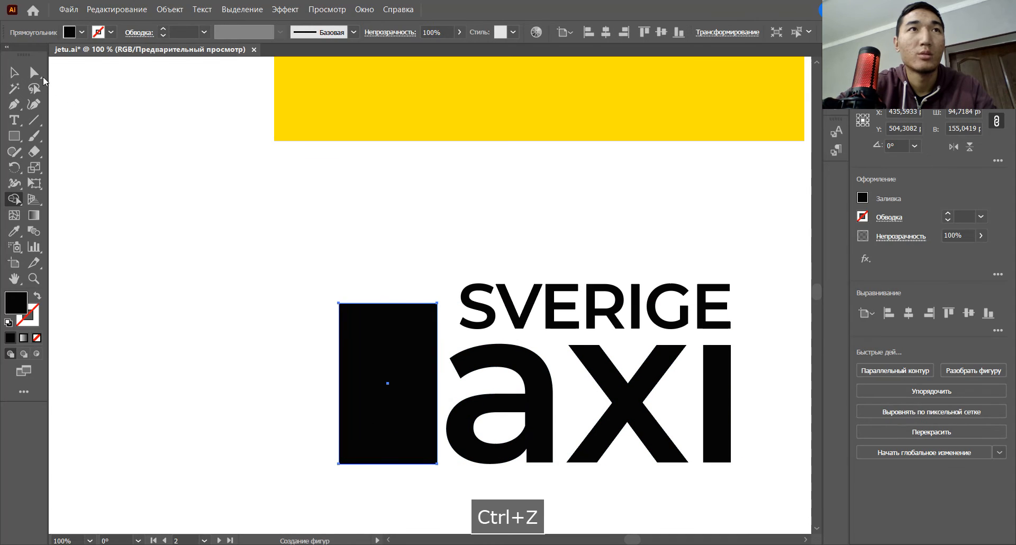
Resize the black rectangle to about 87 by 152 px so its top and sides fit the outer edges of the t
click(15, 72)
click(241, 139)
scroll(397, 304, up, 2)
click(389, 314)
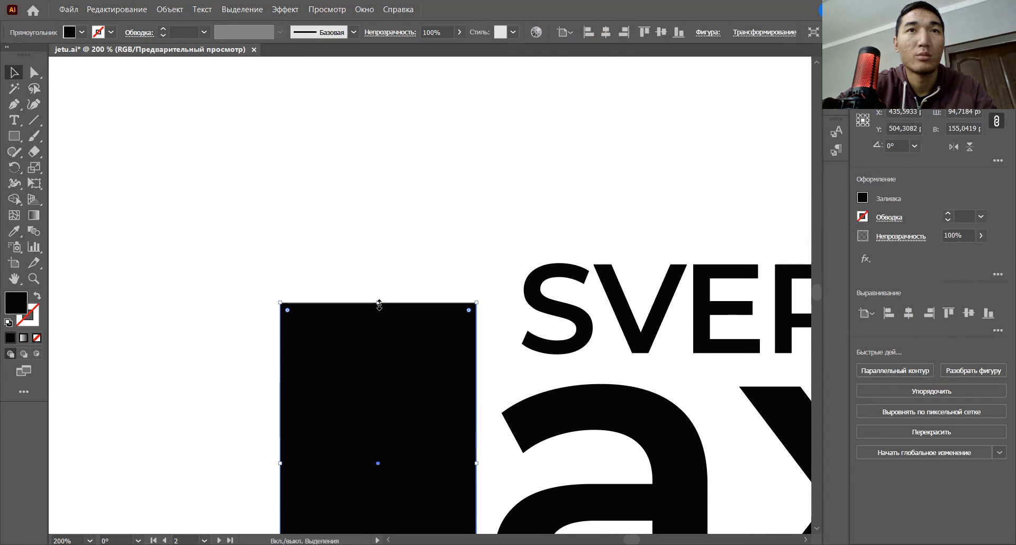
drag(379, 304, 378, 307)
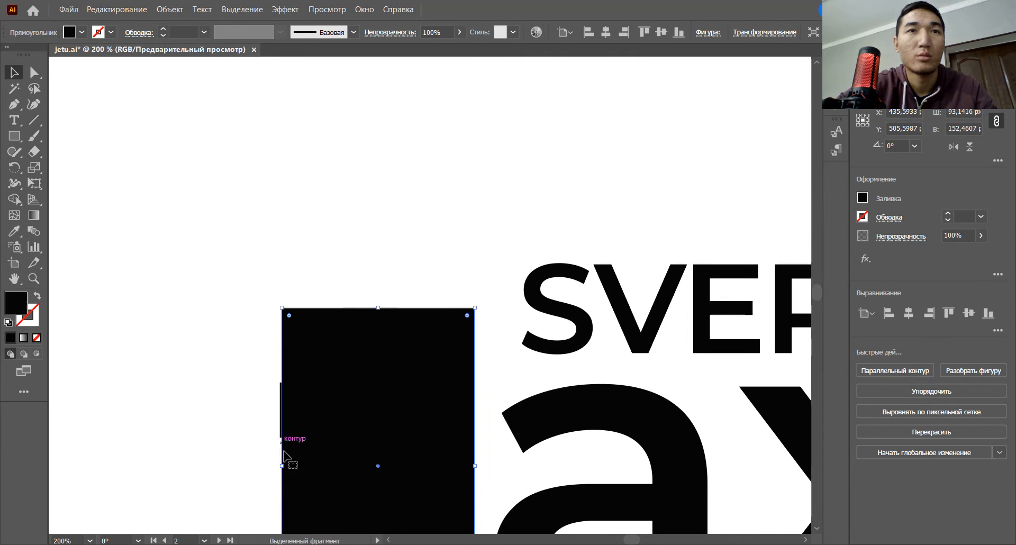
drag(281, 466, 280, 466)
drag(475, 465, 460, 466)
Subtract the letter t's crossbar, stem and curve from the black rectangle with the Shape Builder tool
key(space)
drag(372, 284, 400, 130)
drag(263, 110, 410, 338)
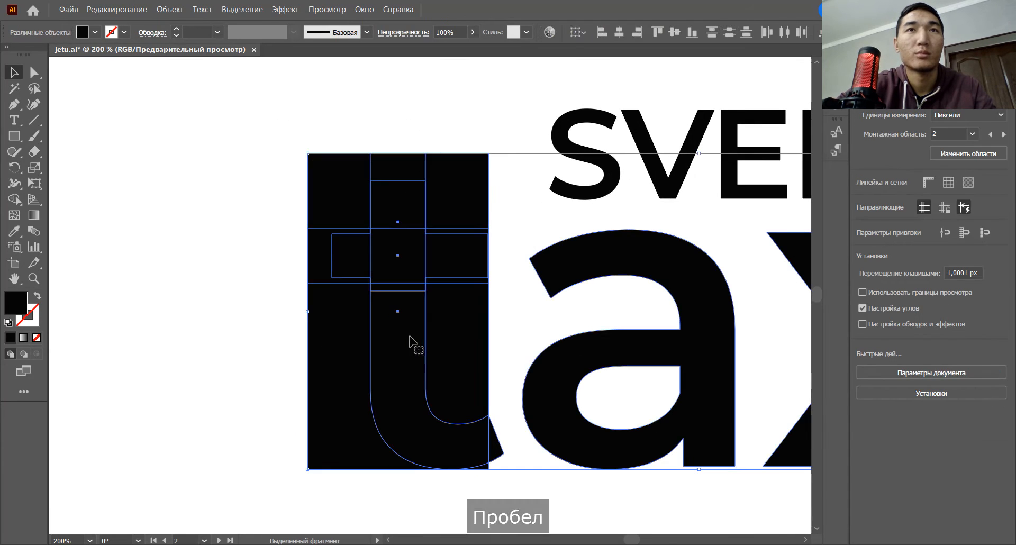
click(15, 199)
mouse_move(313, 255)
mouse_down()
mouse_move(476, 255)
mouse_move(468, 244)
mouse_up()
alt+click(399, 158)
drag(399, 245, 400, 370)
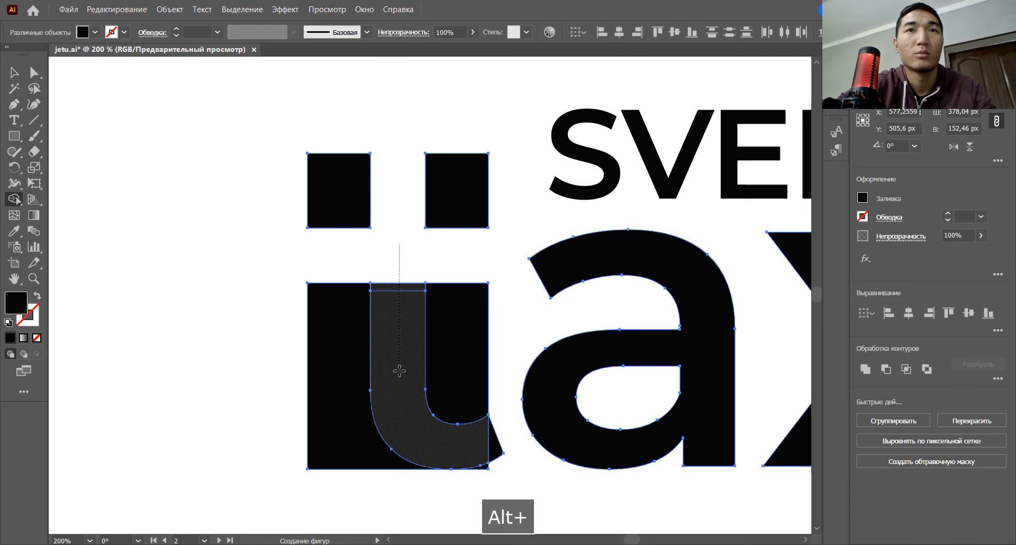
Remove the remaining tail of the letter t that sticks out past the cut rectangle, and deselect the artwork
drag(413, 427, 415, 429)
drag(453, 435, 491, 436)
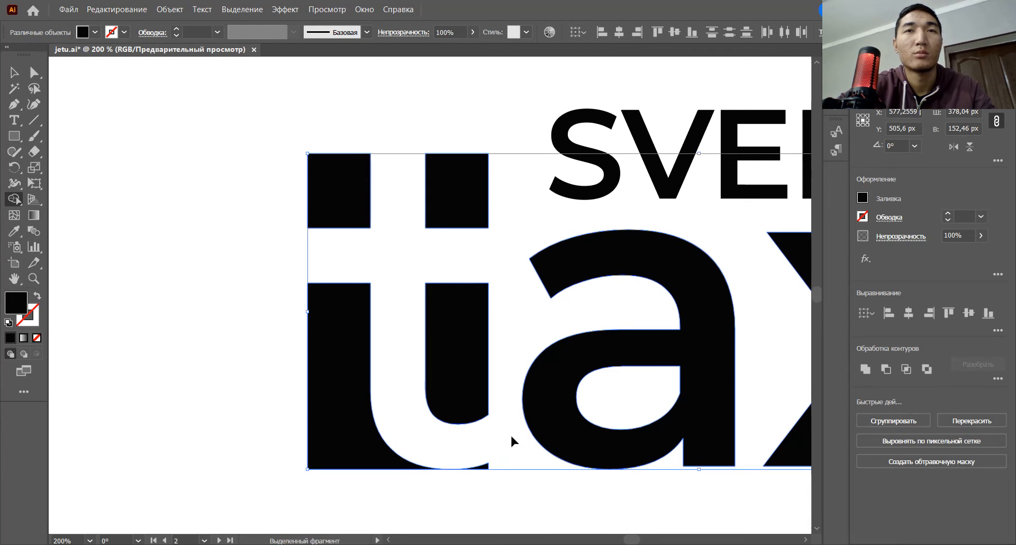
key(ctrl+z)
scroll(535, 415, down, 3)
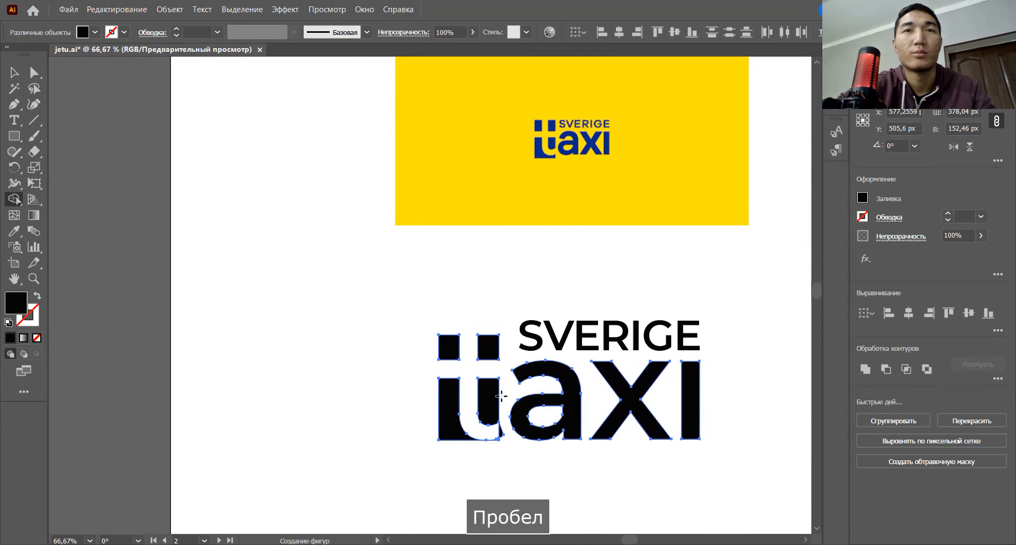
scroll(538, 384, up, 3)
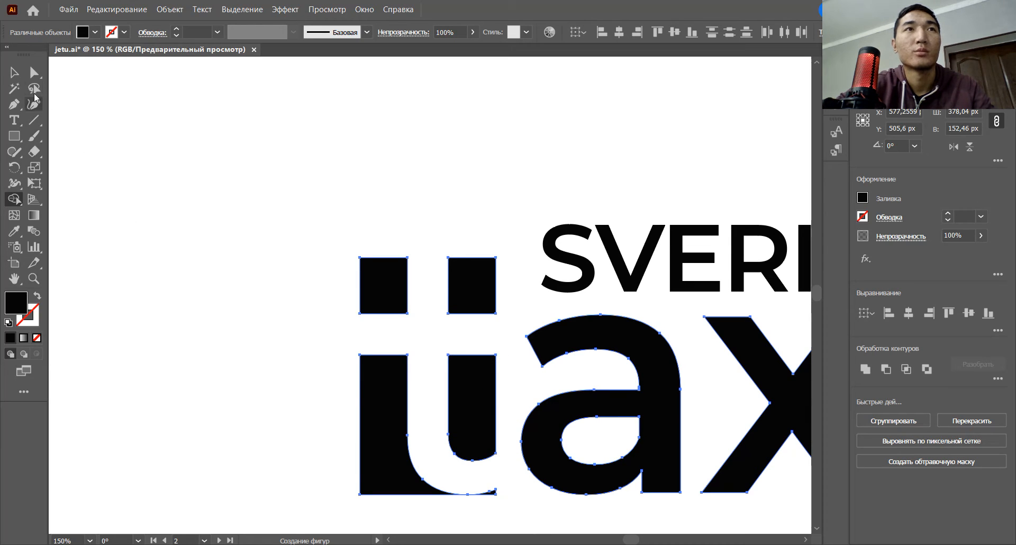
key(v)
click(388, 135)
Convert the SVERIGE text to outlines
key(space)
drag(428, 198, 371, 198)
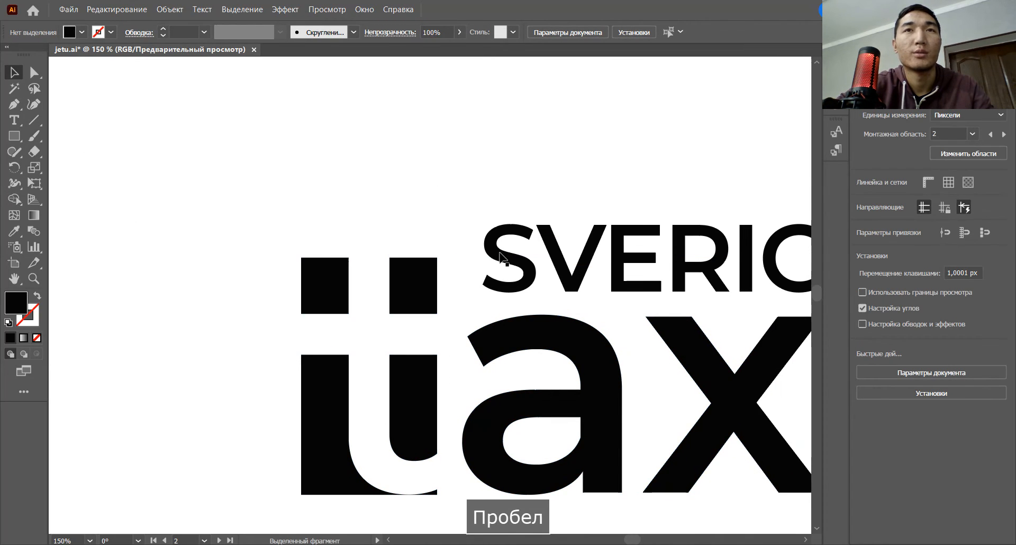
click(547, 262)
right_click(555, 265)
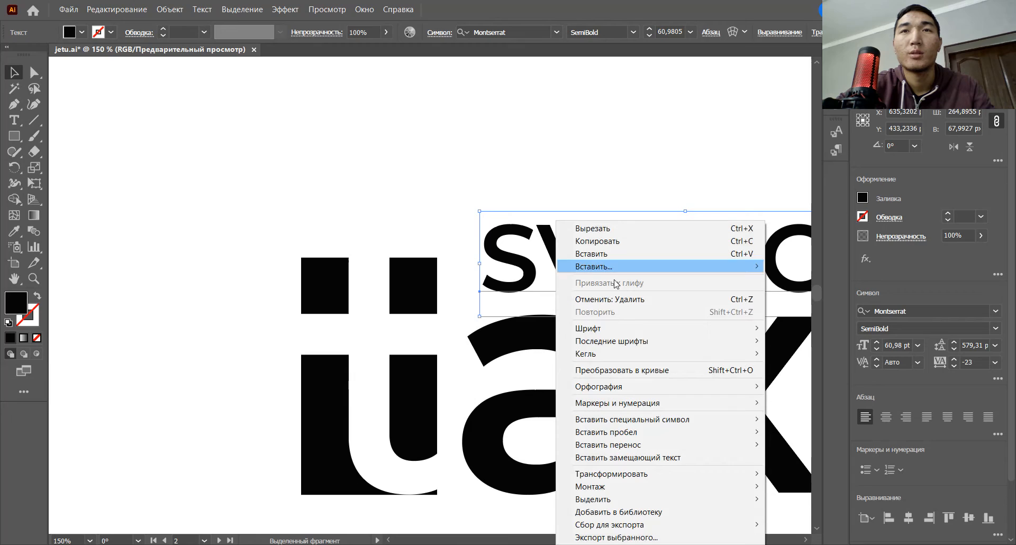
click(639, 373)
click(294, 215)
Move the four cut-out t pieces about 4 px closer to the letter a and group them
drag(272, 220, 419, 424)
key(ctrl+z)
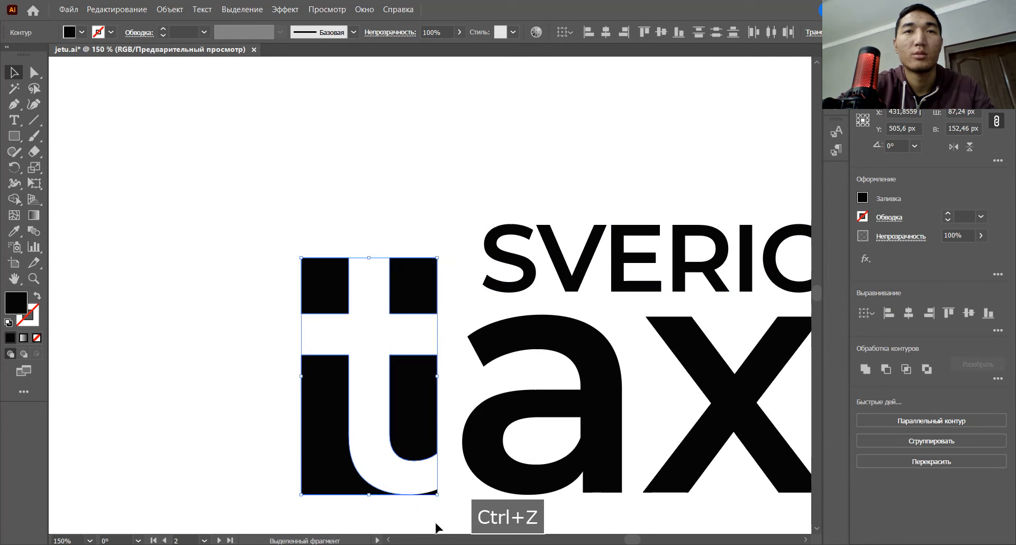
drag(435, 523, 284, 244)
drag(398, 297, 408, 295)
key(ctrl+g)
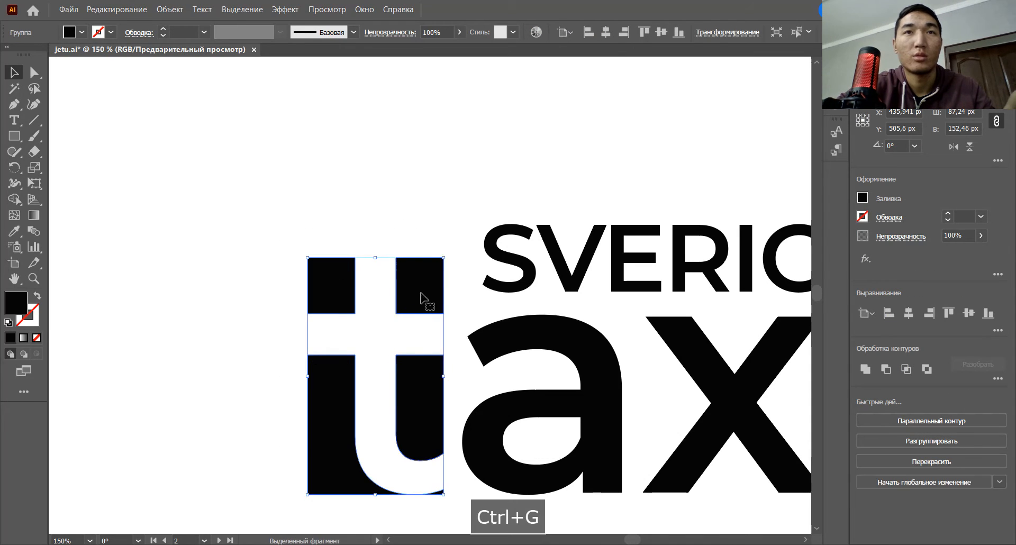
click(454, 211)
Fill the whole recreated logo with the dark blue sampled from the reference logo, and deselect it
scroll(456, 210, down, 2)
drag(464, 228, 452, 343)
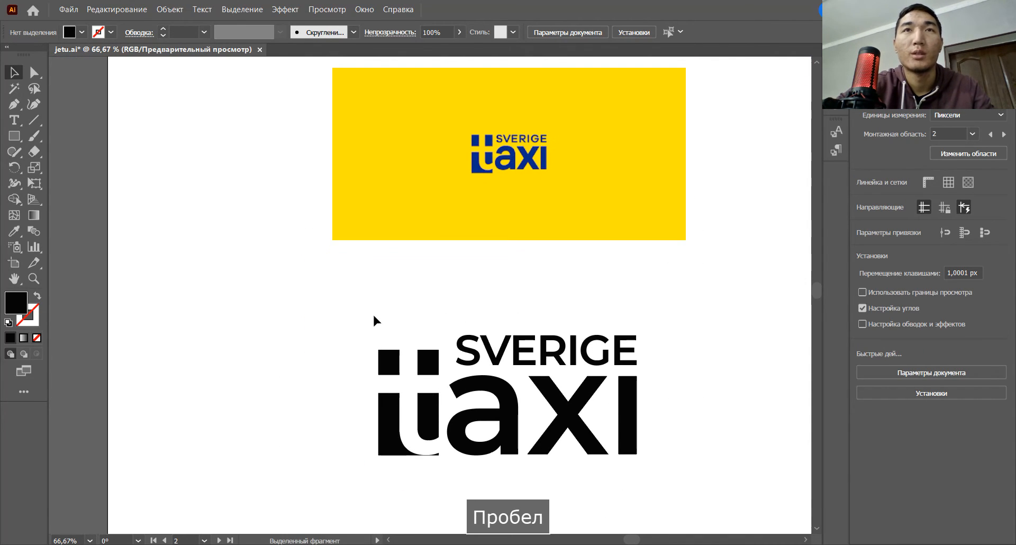
drag(352, 298, 662, 474)
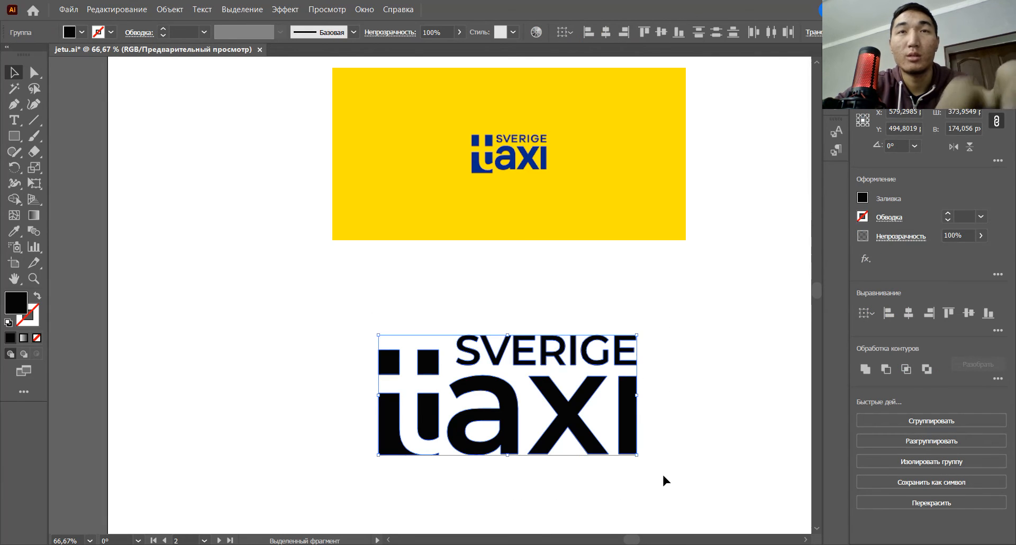
key(i)
click(511, 155)
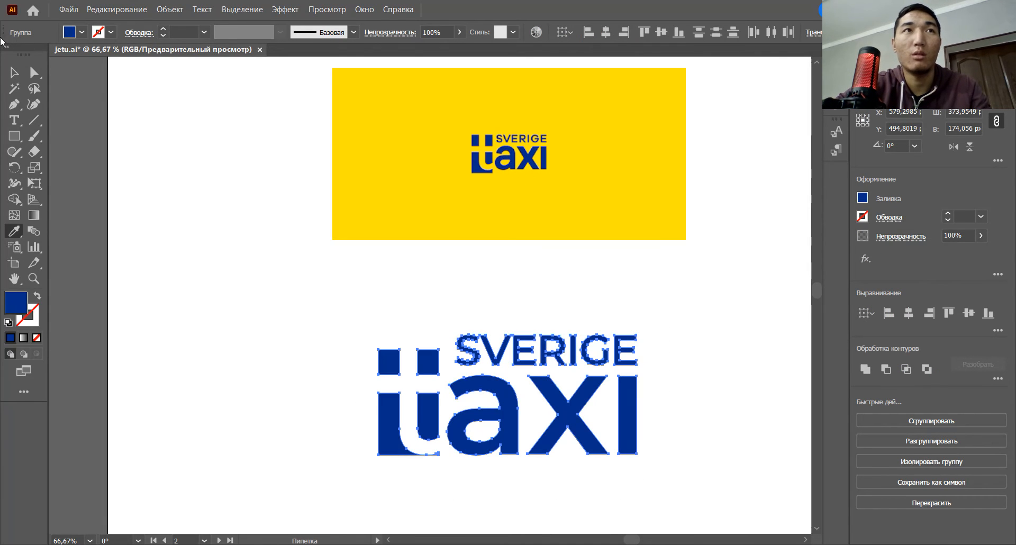
key(v)
click(147, 168)
Delete the yellow reference image above the logo, and undo the deletion
scroll(326, 284, down, 1)
scroll(363, 290, down, 1)
key(space)
drag(363, 290, 408, 283)
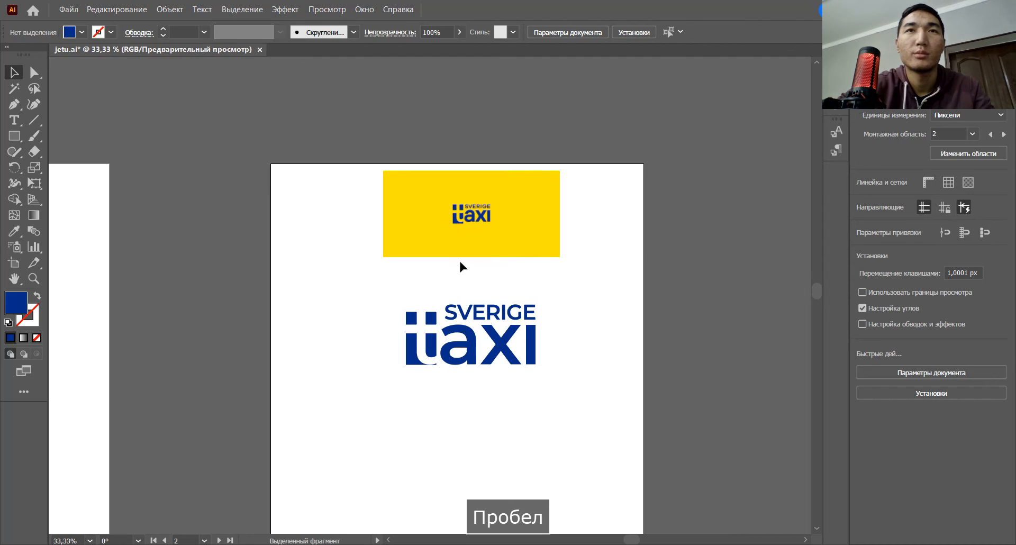
click(490, 234)
key(Delete)
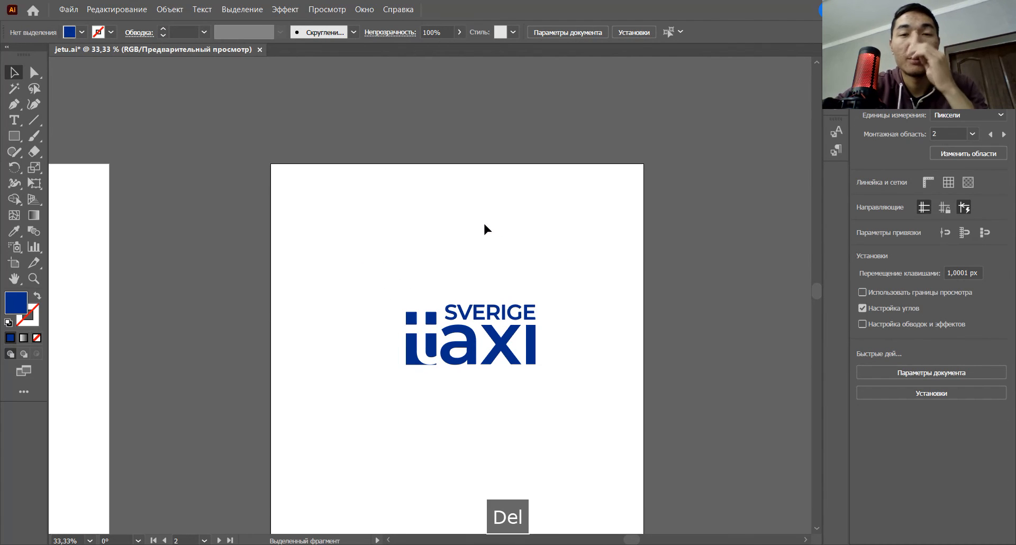
key(ctrl+z)
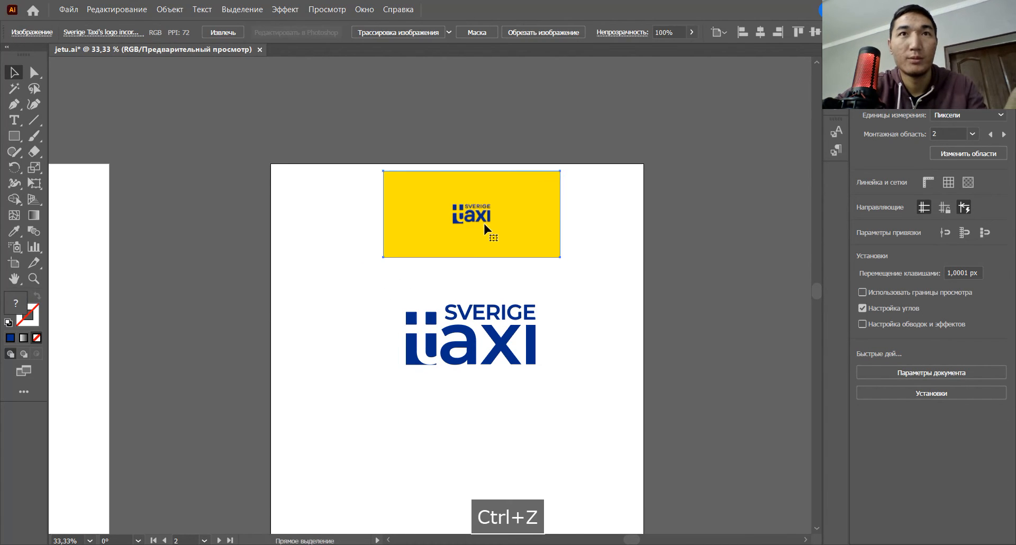
Draw a background rectangle about 1080 by 1087 px over the whole artboard, without adding a second rectangle
key(m)
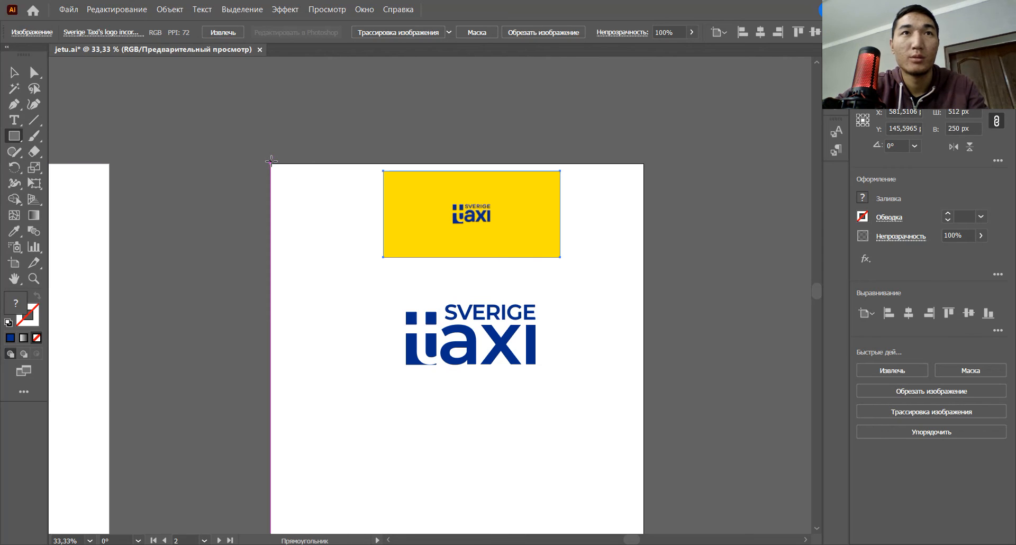
drag(271, 164, 644, 512)
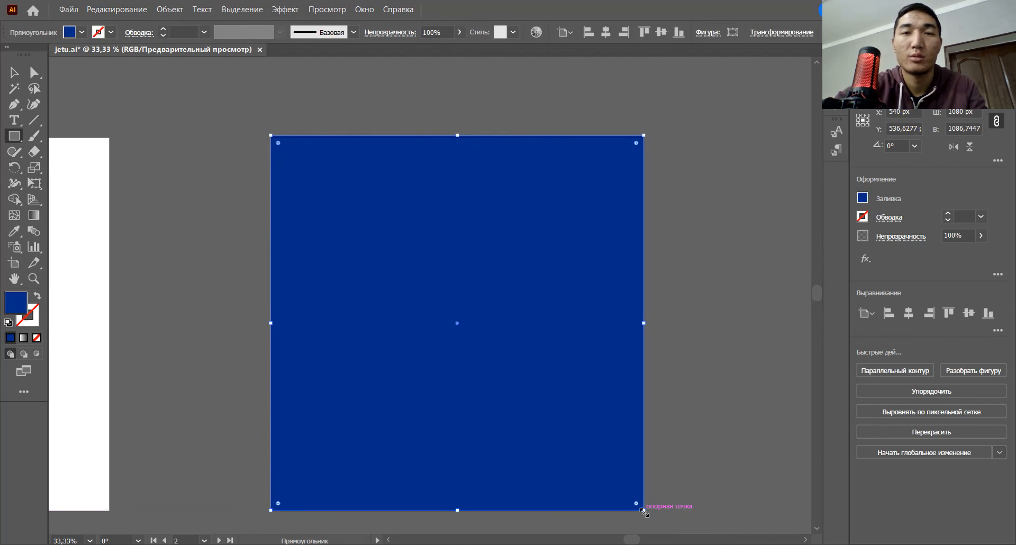
key(ctrl+shift+i)
click(737, 337)
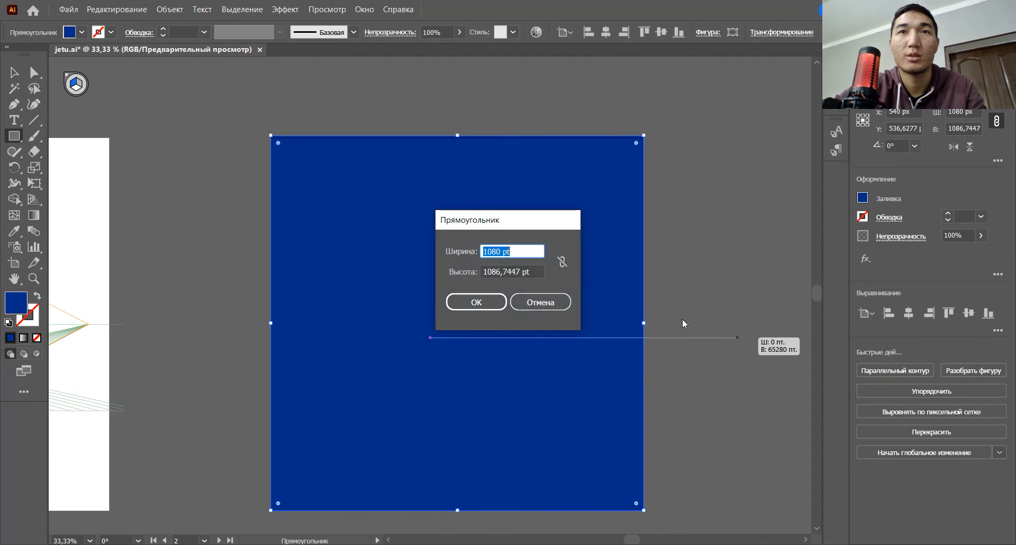
click(540, 302)
Send the blue background rectangle behind all other artwork
click(13, 73)
click(371, 109)
click(392, 175)
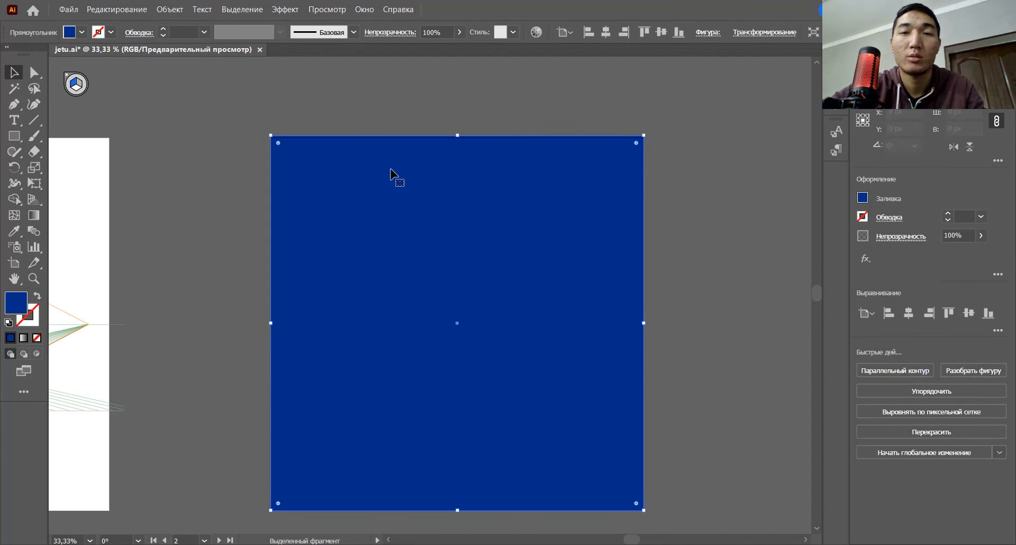
key(ctrl+shift+bracketleft)
Try deleting the reference image and moving it off the artboard together with the background, and undo both changes
click(454, 187)
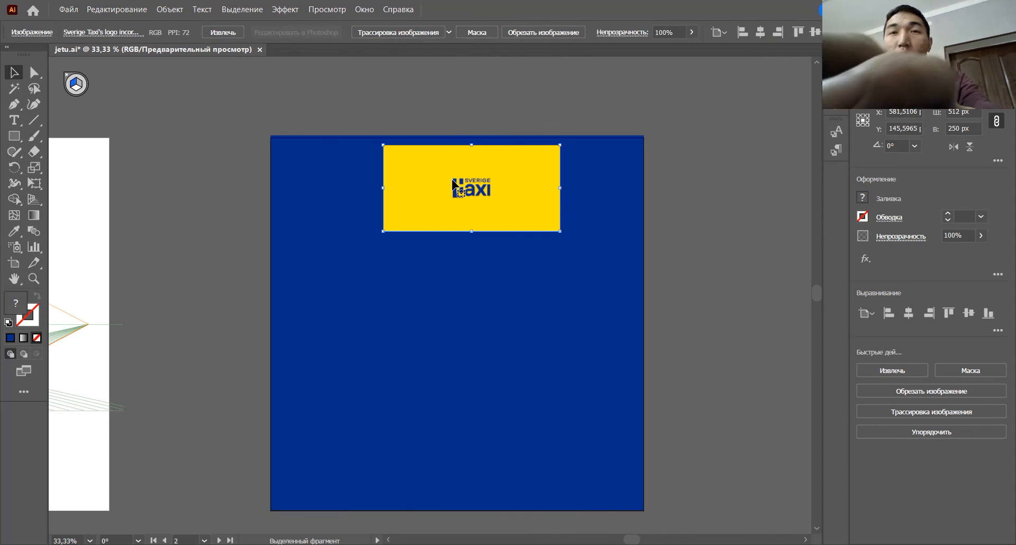
key(Delete)
click(454, 325)
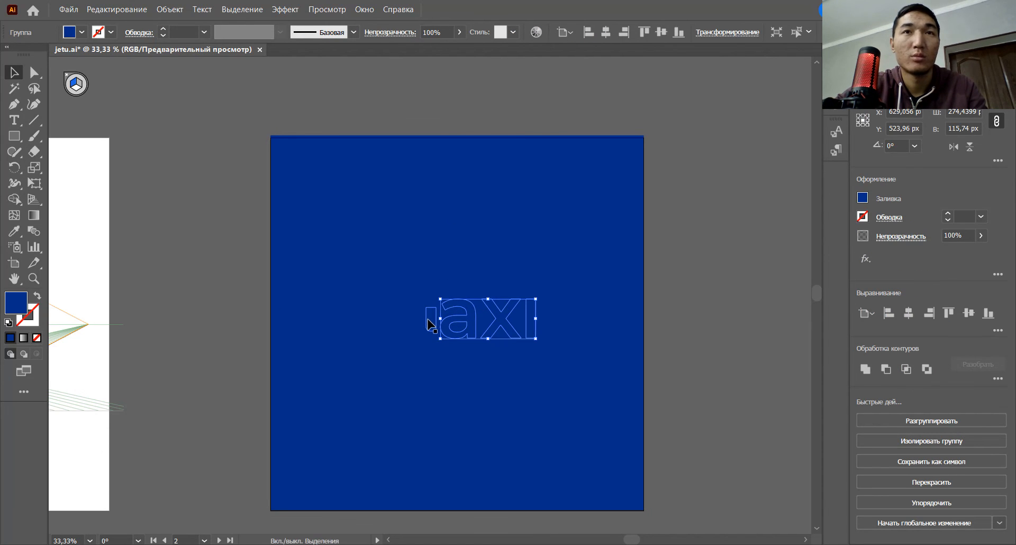
click(506, 245)
key(ctrl+z)
drag(500, 196, 758, 203)
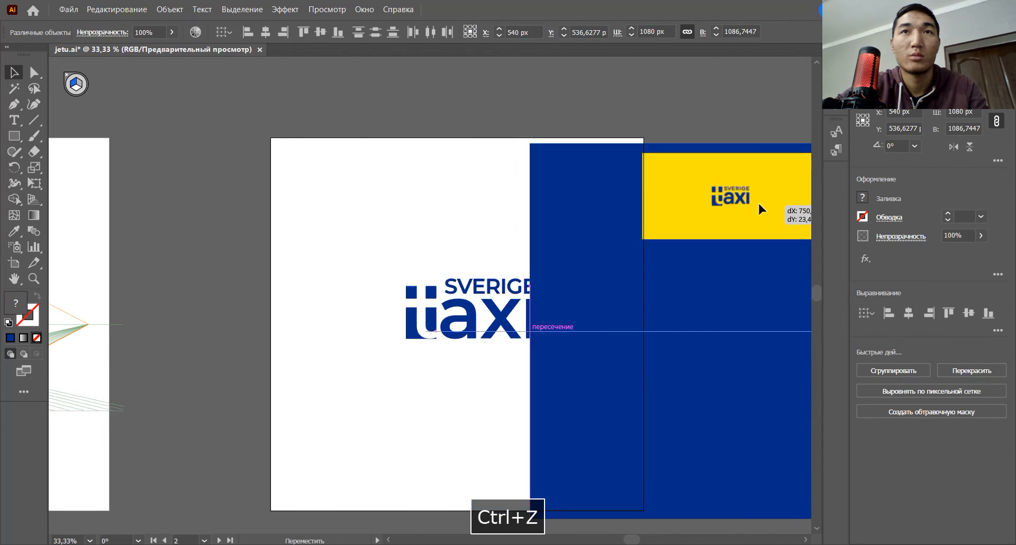
key(ctrl+z)
Fill the background rectangle with the yellow sampled from the reference image
click(739, 200)
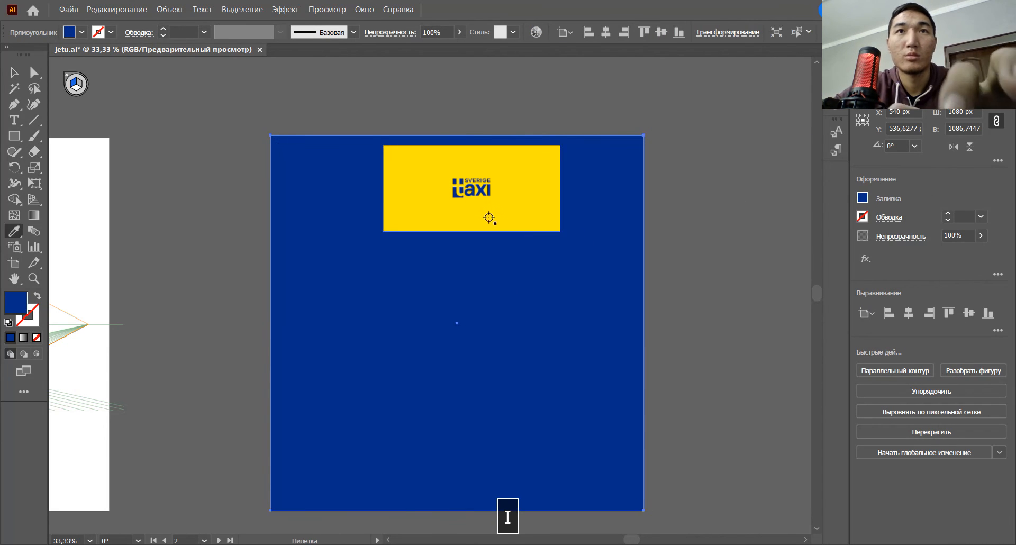
key(ctrl+z)
drag(385, 141, 560, 226)
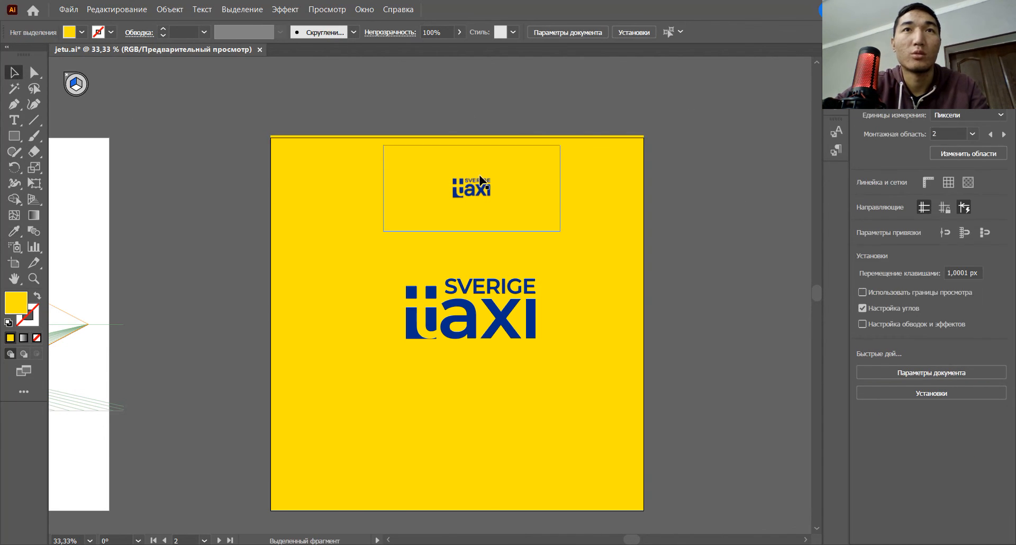
Delete the small reference logo image above the recreated Sverige Taxi logo
key(Delete)
click(503, 325)
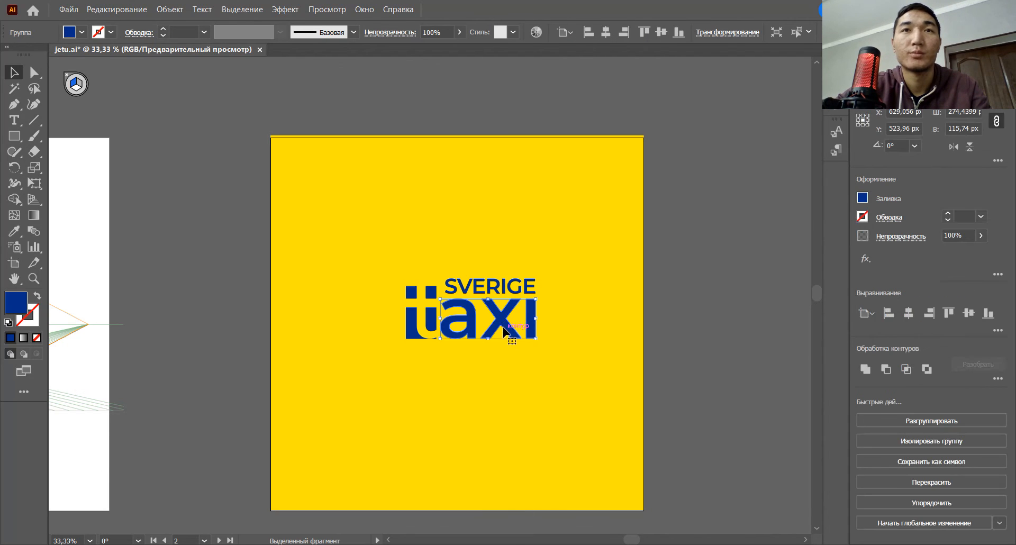
Move the yellow background rectangle aside off the logo and group all the logo parts together
click(617, 311)
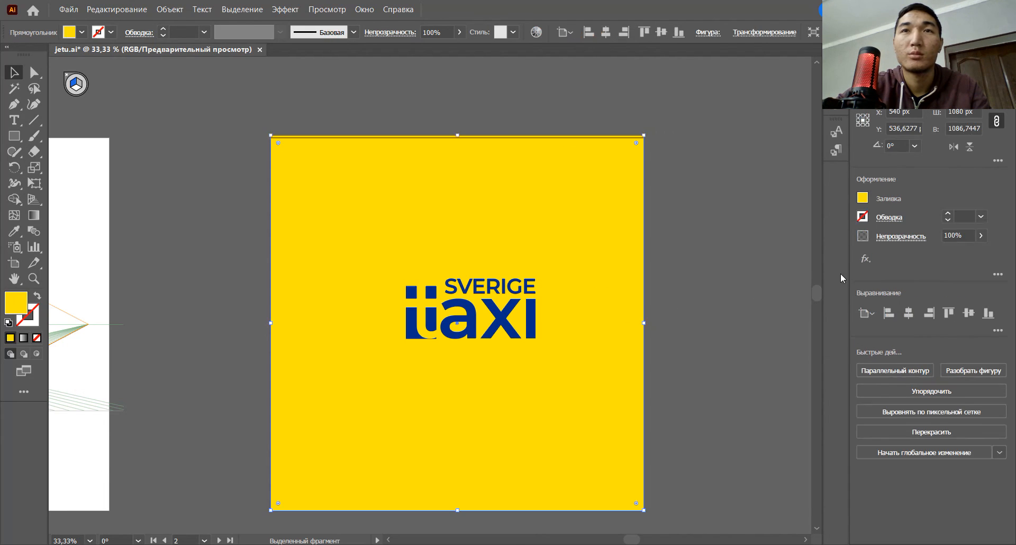
drag(575, 242, 261, 227)
drag(376, 236, 556, 369)
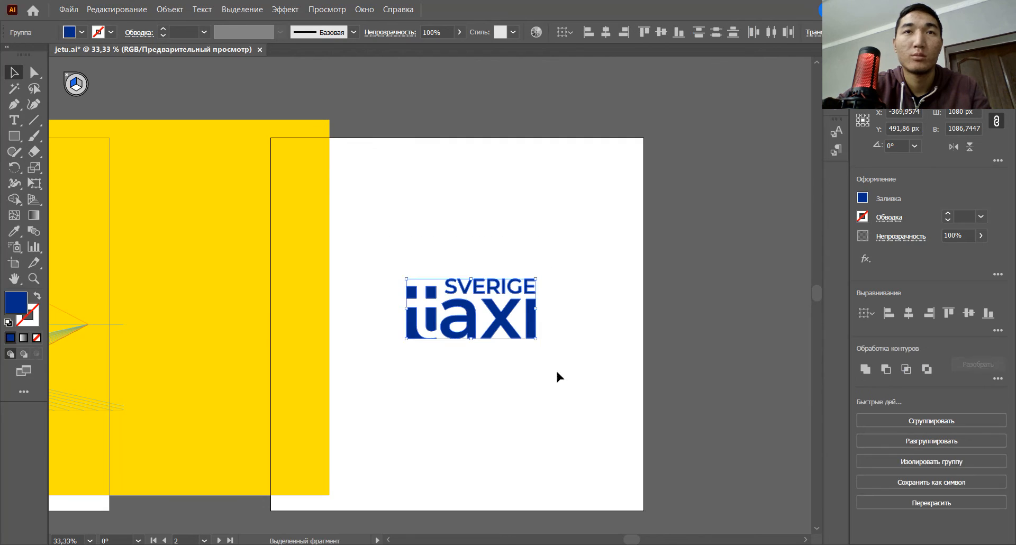
key(ctrl+g)
Move the yellow background rectangle back so it covers the artboard behind the logo
click(558, 376)
drag(301, 253, 564, 256)
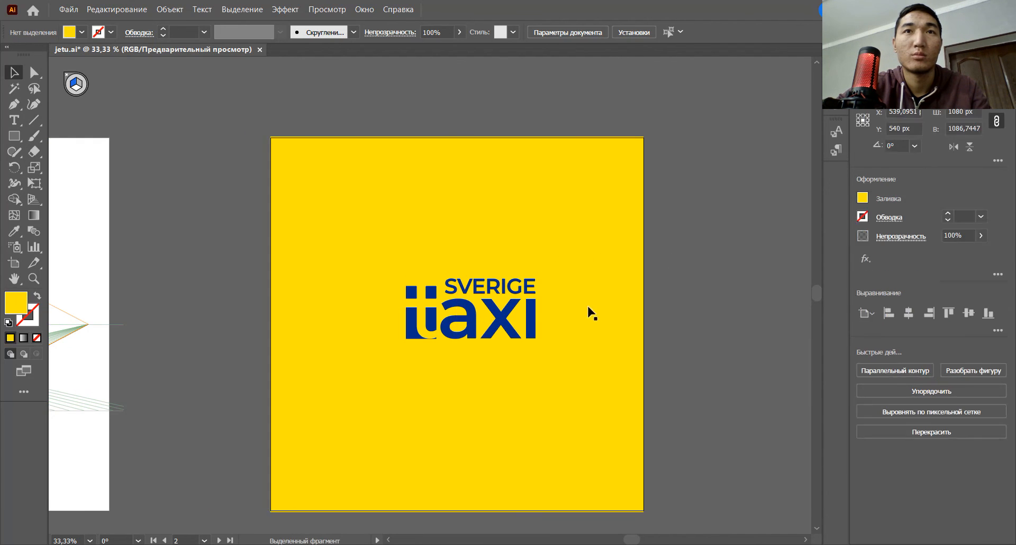
key(ctrl+shift+a)
Enlarge the logo group proportionally from its centre to about 374 by 174 px and centre it horizontally and vertically on the artboard
click(505, 316)
drag(471, 338, 472, 349)
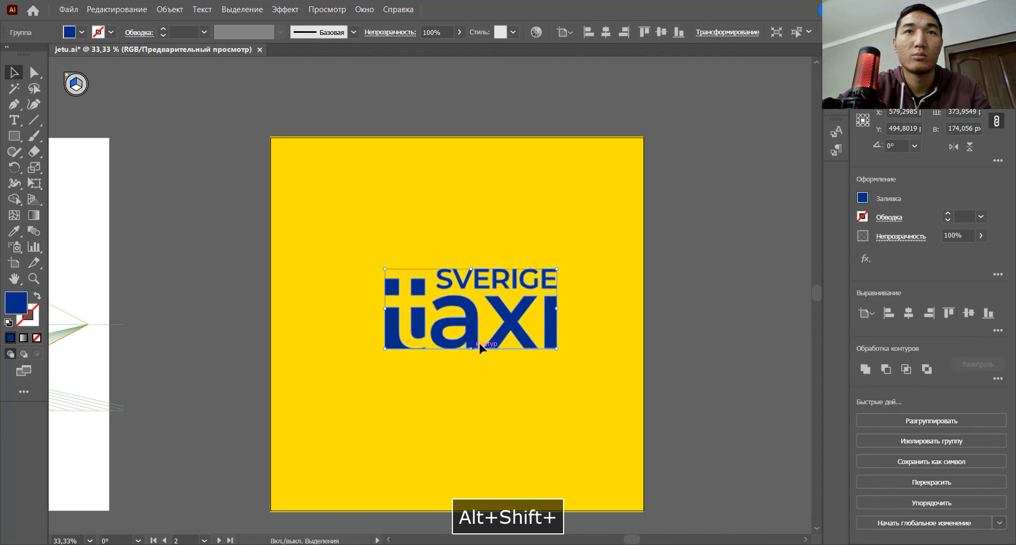
click(908, 312)
click(968, 313)
click(734, 355)
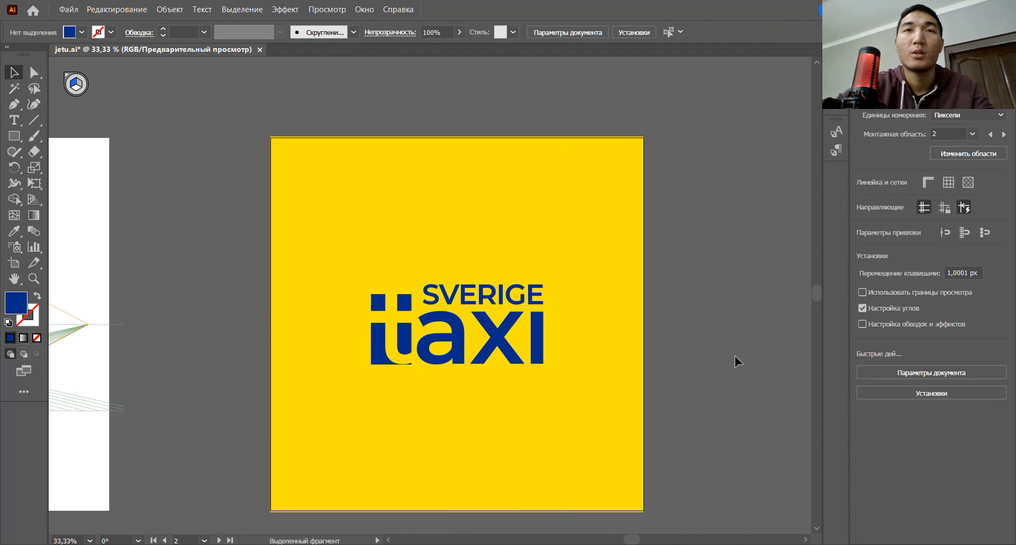
Shift the logo group slightly to the right of the artboard's centre, keeping its height on the yellow background
drag(488, 341, 500, 342)
click(758, 306)
key(space)
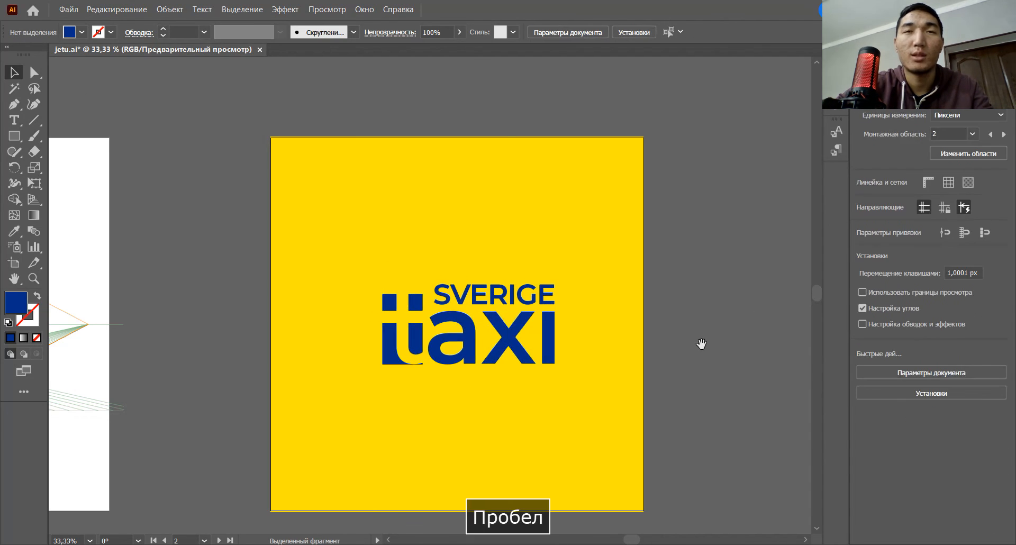
drag(597, 327, 608, 313)
scroll(615, 322, up, 1)
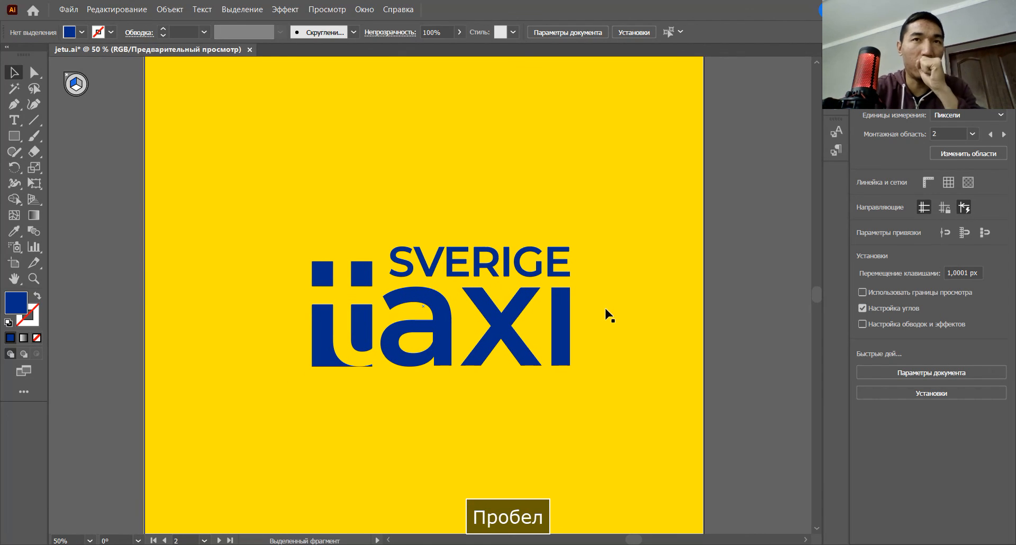